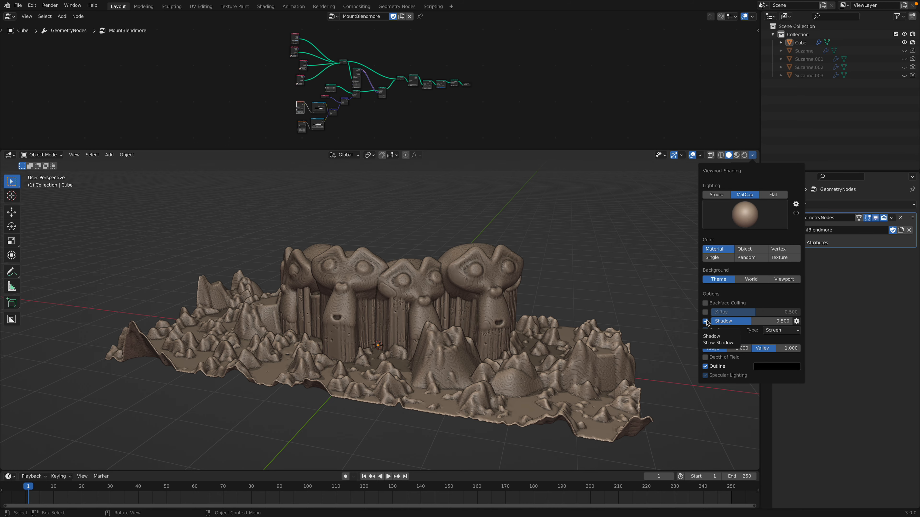
Turn off cavity shading in the viewport display and save the file.
middle_drag(626, 300, 624, 293)
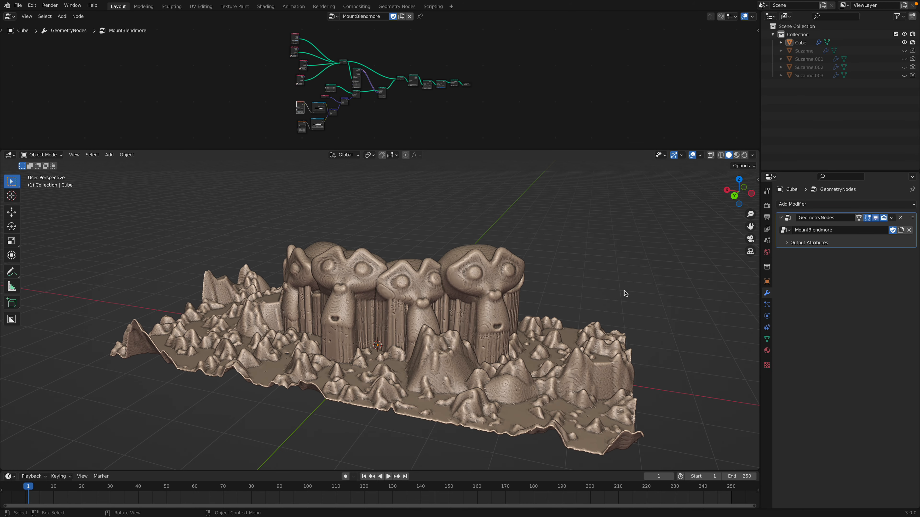
click(752, 155)
click(705, 330)
click(705, 330)
click(705, 330)
click(705, 330)
click(705, 330)
mouse_move(633, 290)
middle_down()
mouse_move(528, 289)
mouse_move(440, 308)
mouse_move(454, 296)
middle_up()
key(ctrl+s)
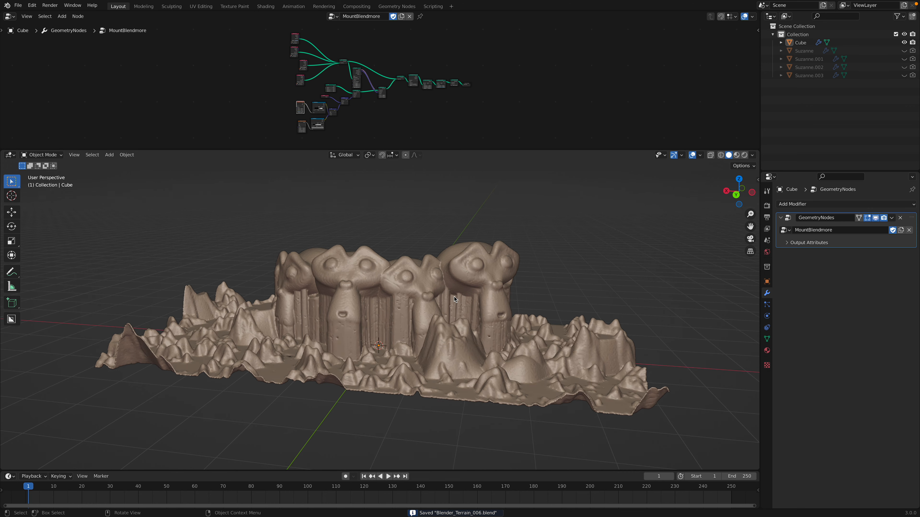
Unhide the four Suzanne objects in the viewport.
middle_drag(438, 260, 447, 286)
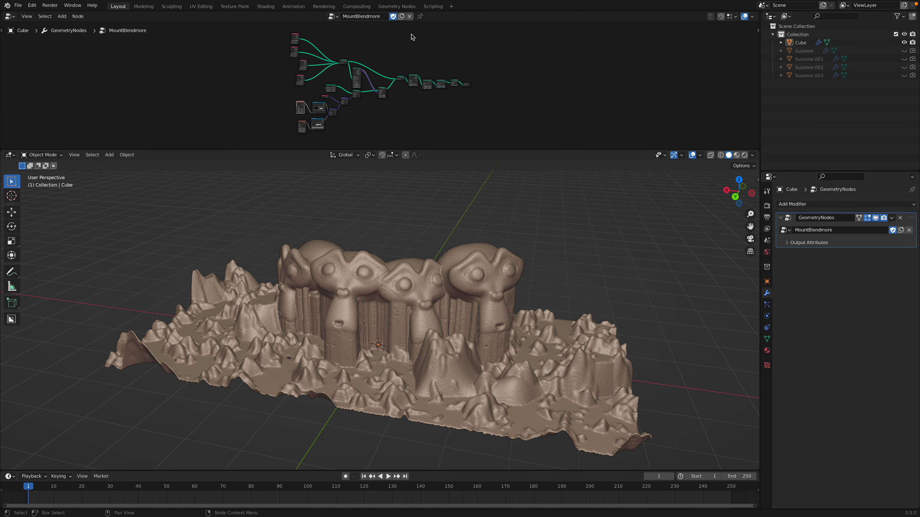
drag(904, 50, 904, 75)
middle_drag(632, 217, 602, 188)
Raise the Suzanne.003 head about 1 m along the global Z axis.
click(810, 76)
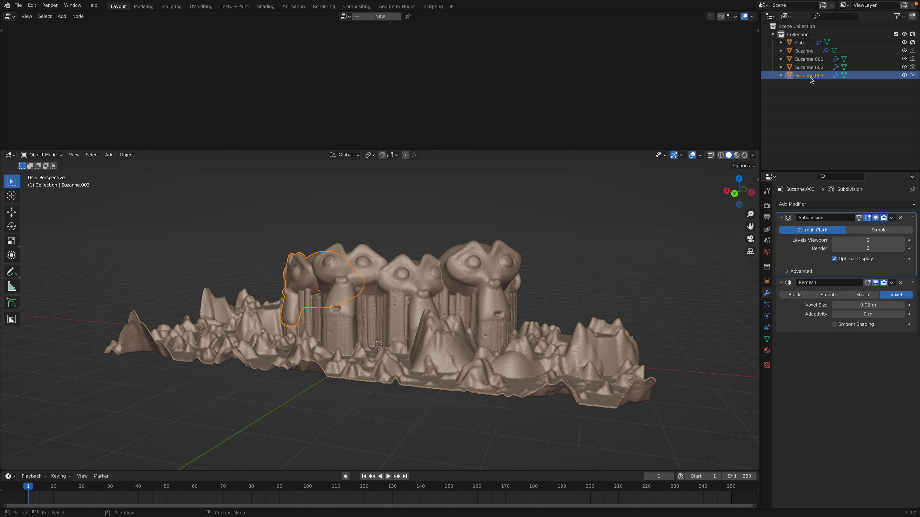
middle_drag(552, 286, 476, 304)
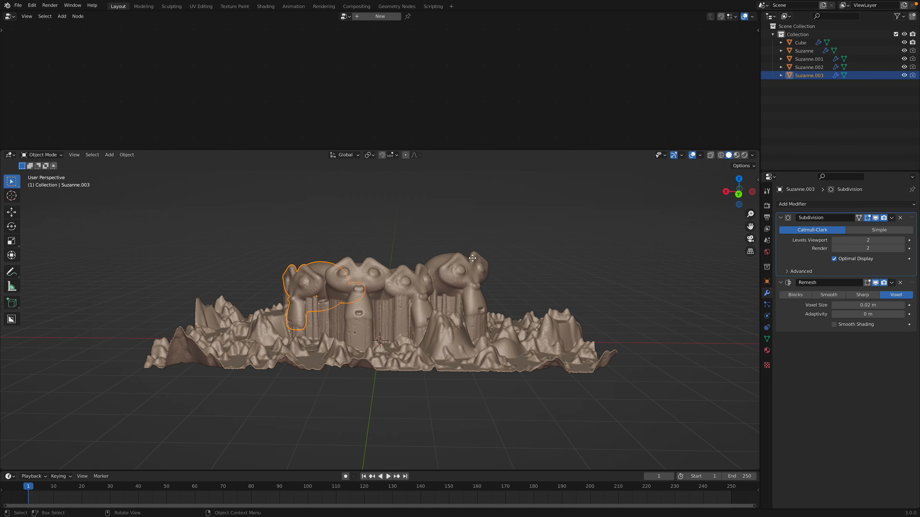
key(g)
key(z)
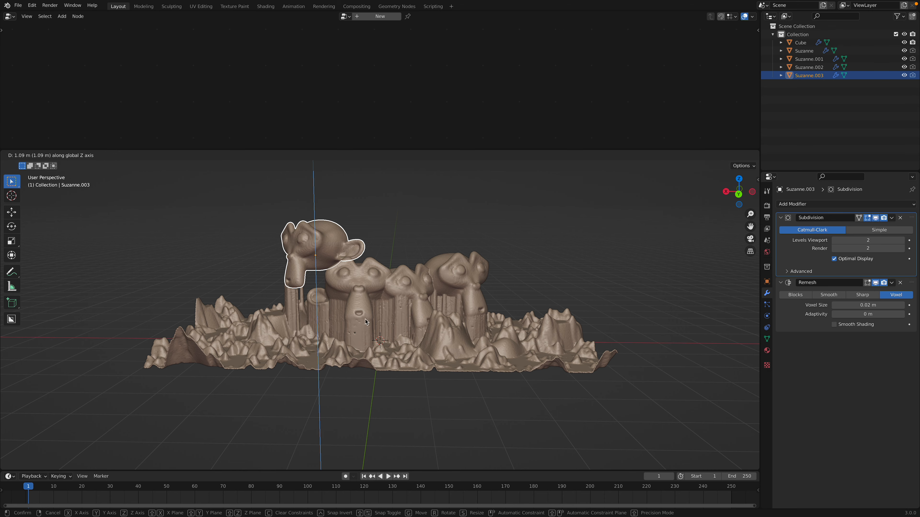
click(326, 314)
Move Suzanne.003 freely from a side view to reposition it beside the other heads, and deselect it.
middle_drag(318, 323, 429, 327)
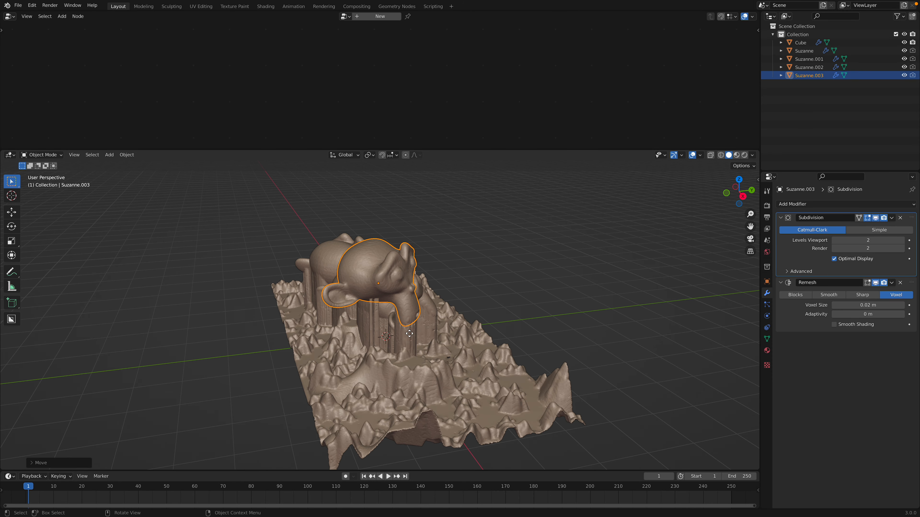
key(g)
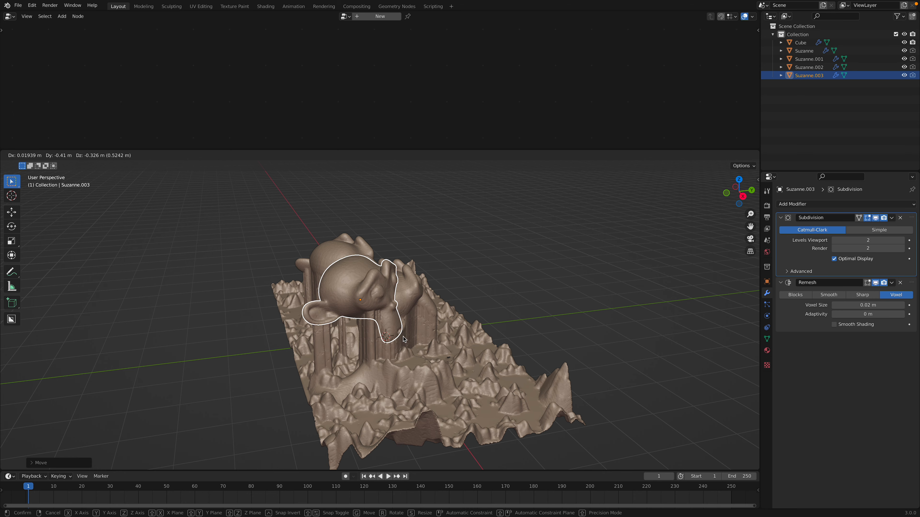
click(414, 336)
middle_drag(415, 336, 374, 326)
click(369, 230)
mouse_move(369, 232)
middle_down()
mouse_move(413, 288)
mouse_move(351, 257)
middle_up()
Select Suzanne.002 and examine how the heads sit on the terrain from several angles and distances.
click(808, 69)
middle_drag(593, 214, 563, 213)
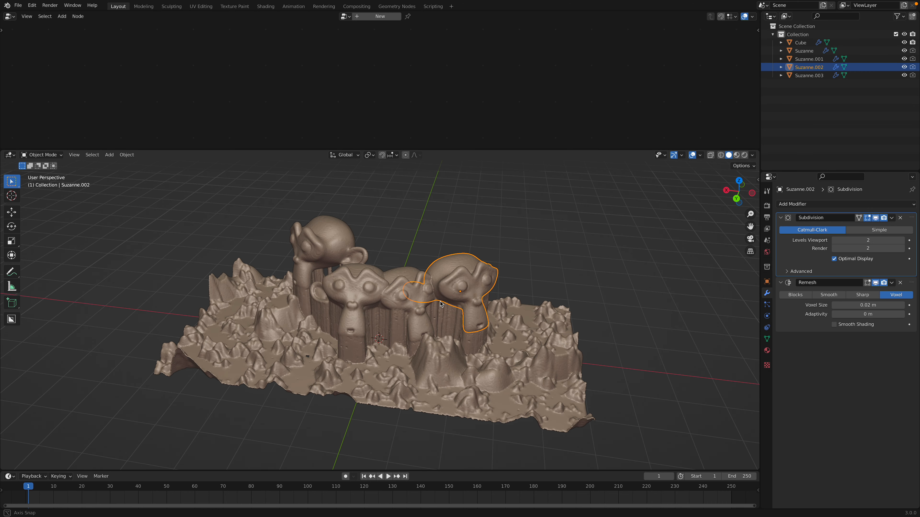
scroll(559, 262, up, 4)
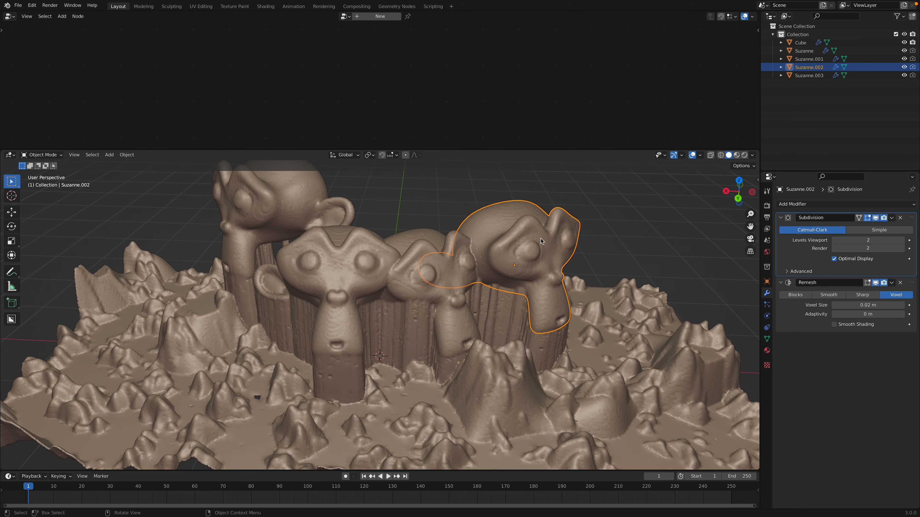
scroll(376, 256, down, 5)
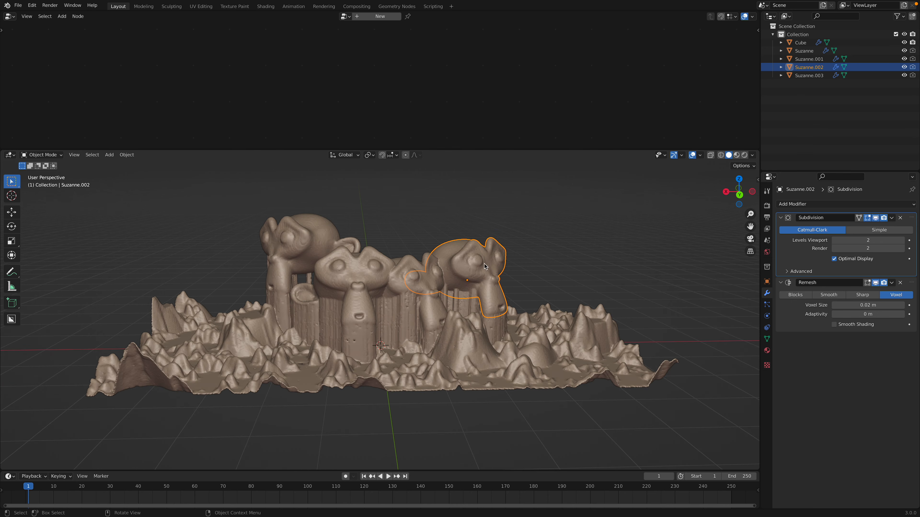
click(387, 216)
middle_drag(387, 215, 417, 243)
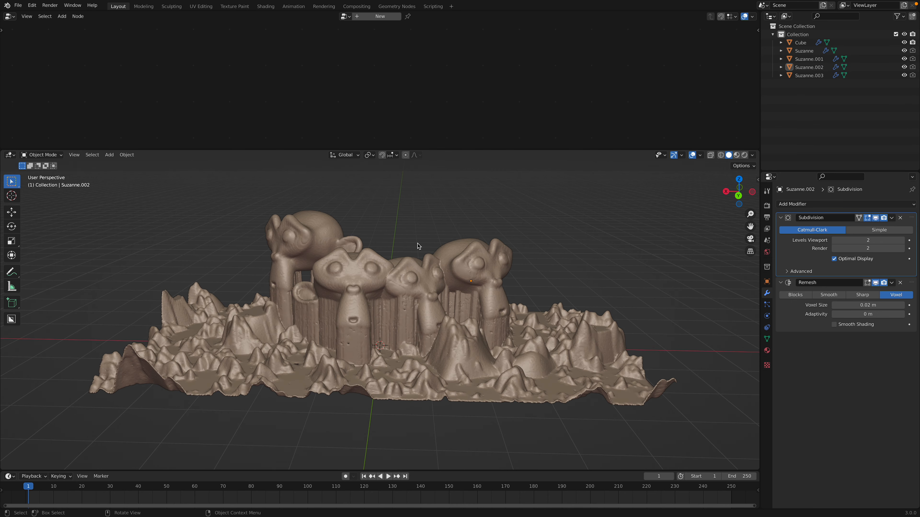
middle_drag(445, 272, 693, 169)
Hide the four Suzanne objects again and select the Cube, enlarging the editor area for its MountBlendmore node tree.
click(815, 76)
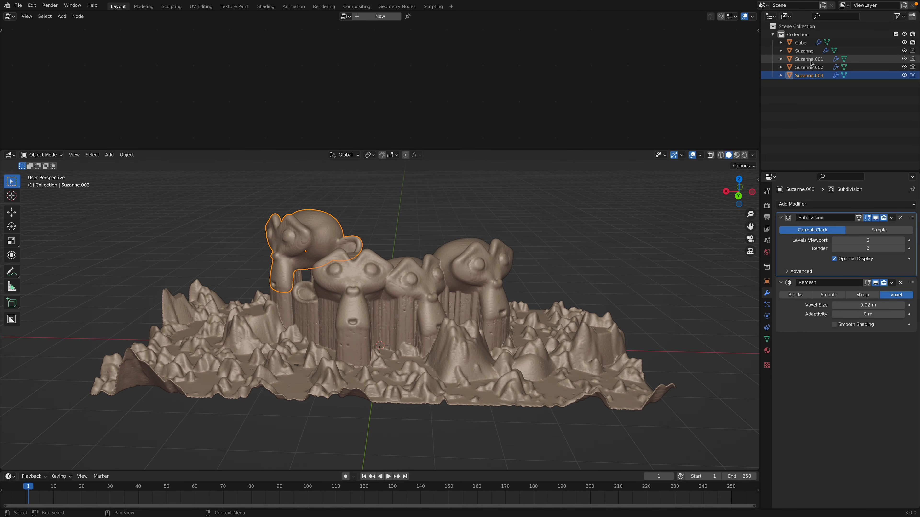
drag(905, 51, 905, 76)
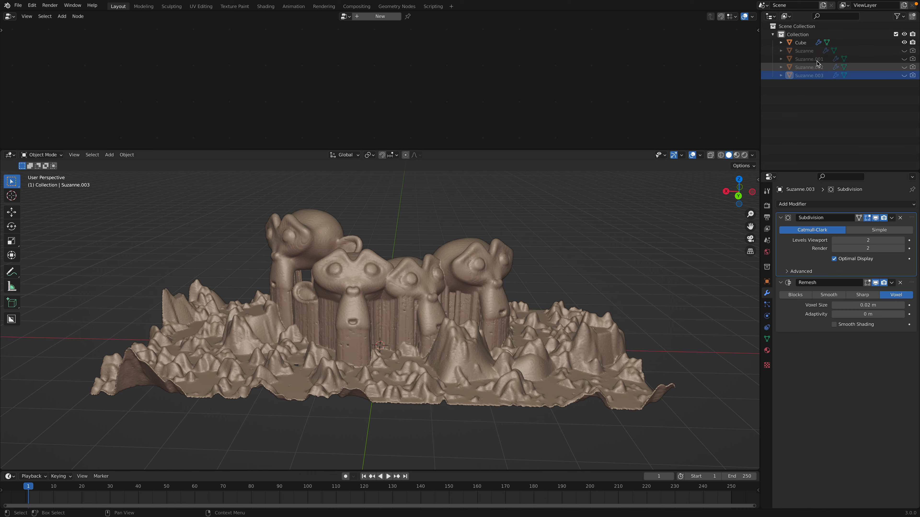
click(808, 42)
drag(569, 149, 568, 290)
Arrange the four Object Info nodes of the Suzanne heads in a rough column at the start of the tree.
scroll(398, 226, up, 4)
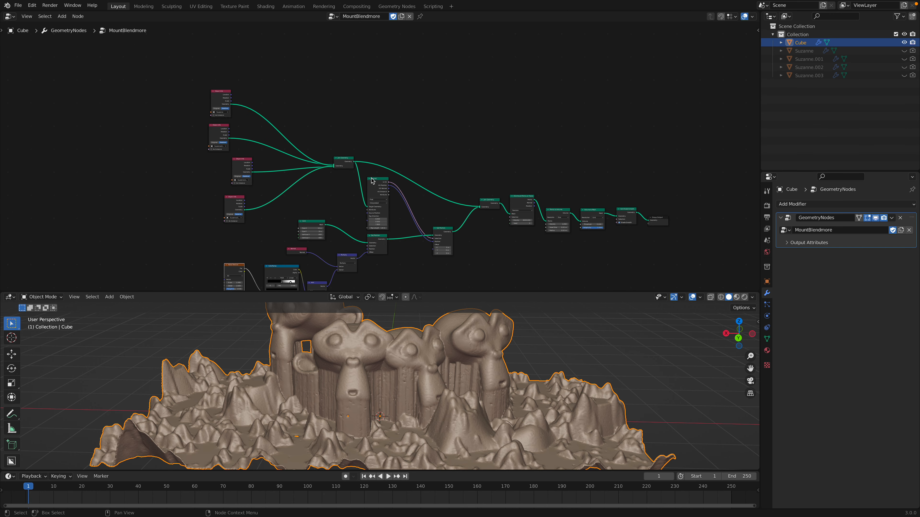
scroll(372, 181, up, 3)
drag(259, 95, 231, 67)
drag(249, 157, 214, 133)
drag(286, 212, 218, 190)
middle_drag(251, 235, 255, 183)
drag(274, 227, 224, 199)
middle_drag(251, 194, 246, 246)
scroll(246, 246, up, 1)
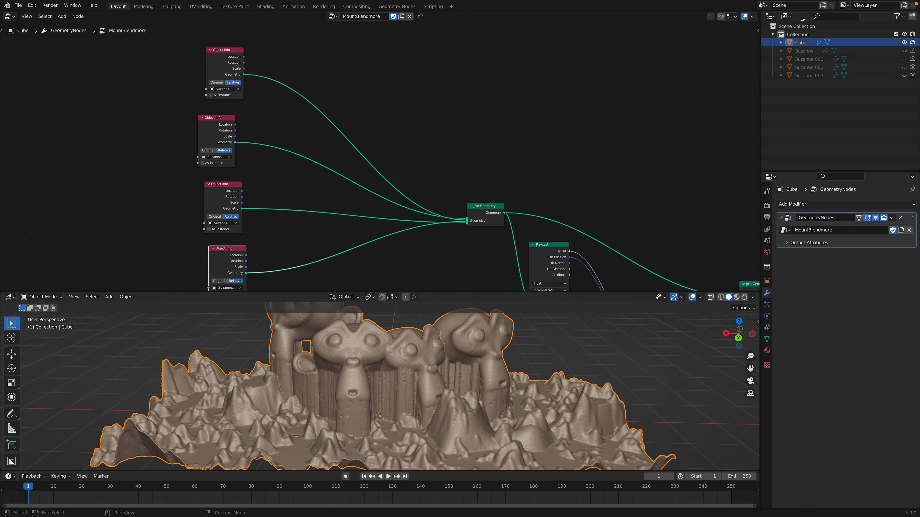
Move the first Join Geometry node closer to the four Object Info nodes feeding it.
scroll(402, 145, down, 2)
middle_drag(429, 153, 404, 137)
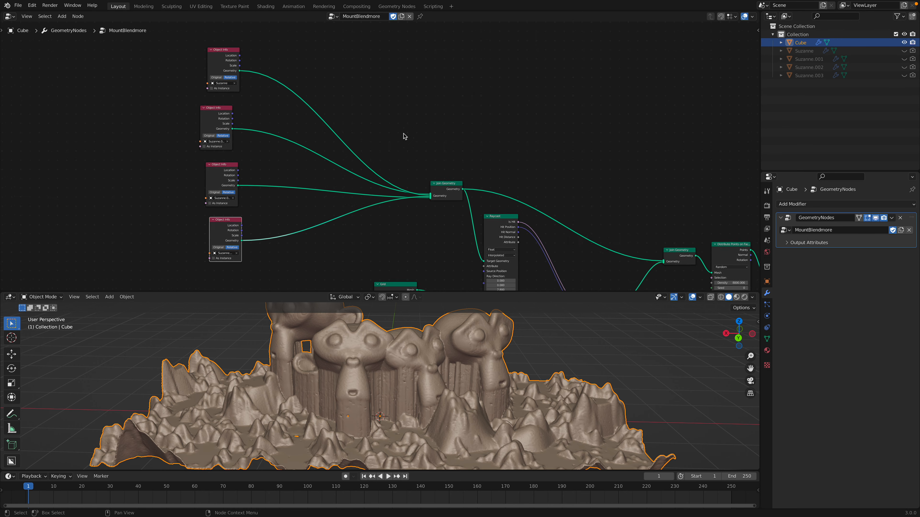
scroll(405, 137, up, 1)
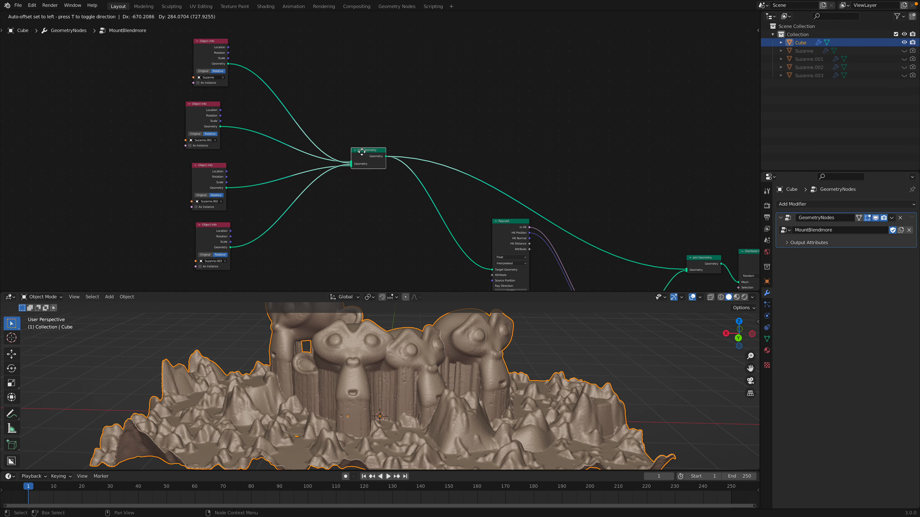
middle_drag(442, 180, 362, 149)
scroll(362, 148, up, 2)
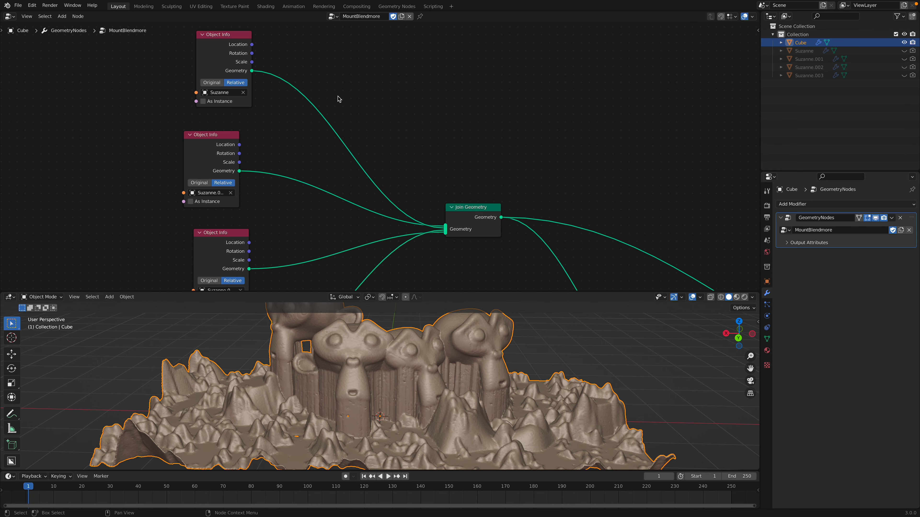
scroll(232, 87, down, 1)
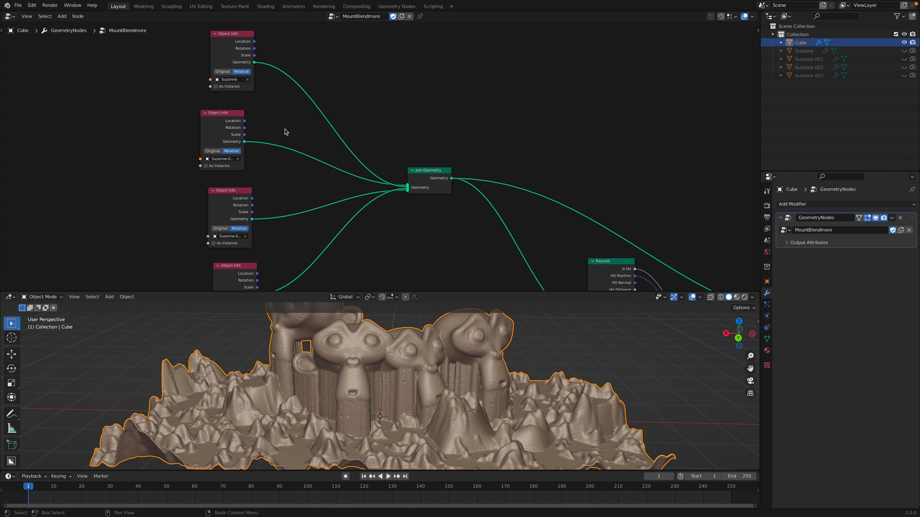
scroll(380, 364, down, 2)
middle_drag(344, 92, 211, 52)
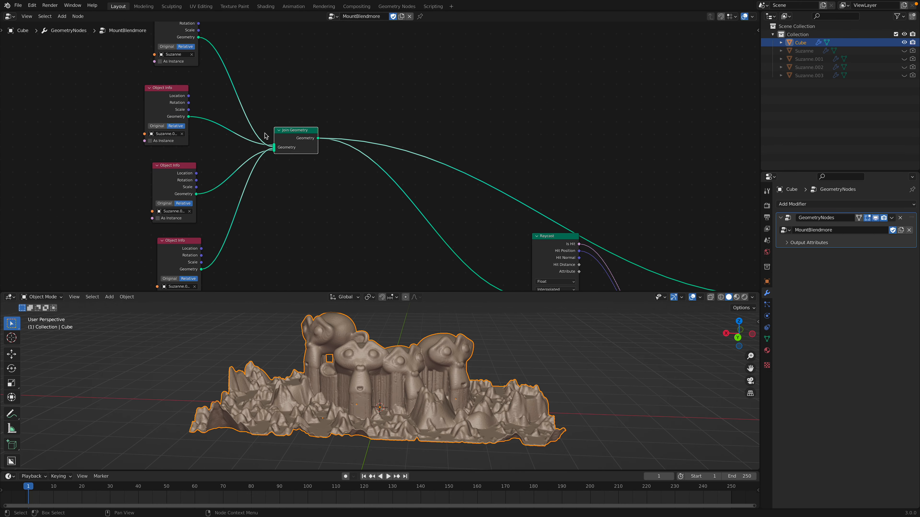
drag(287, 145, 270, 125)
Shift the Raycast node nearer the heads' Join Geometry node and bring the second Join Geometry node in closer.
middle_drag(329, 178, 272, 97)
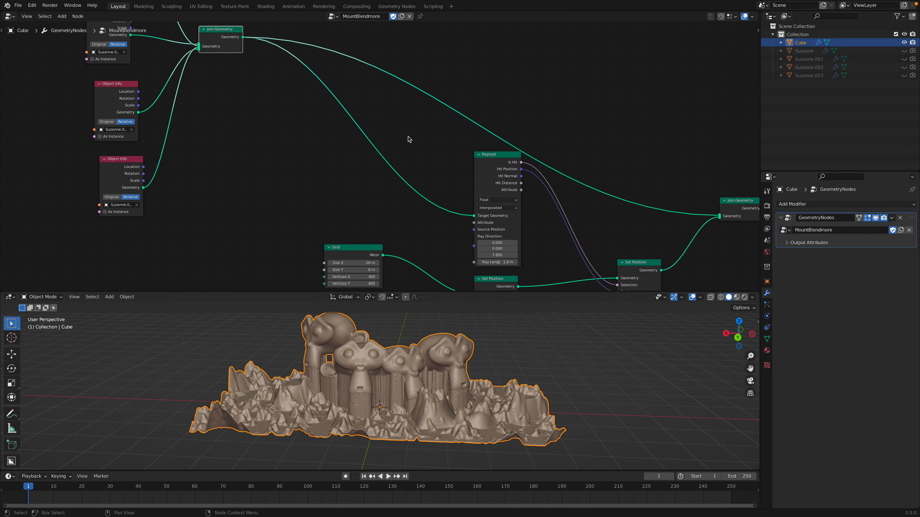
drag(496, 164, 478, 155)
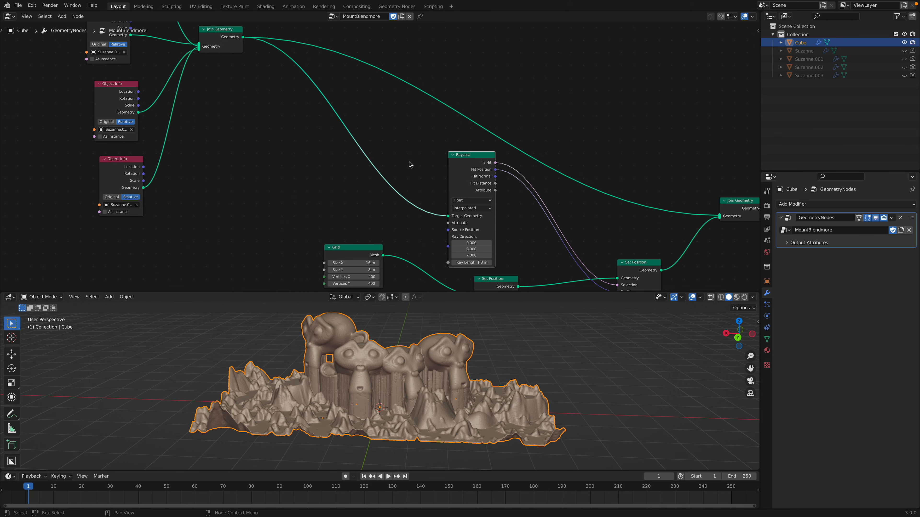
scroll(426, 170, down, 2)
middle_drag(580, 167, 537, 160)
drag(593, 156, 578, 138)
middle_drag(542, 220, 547, 212)
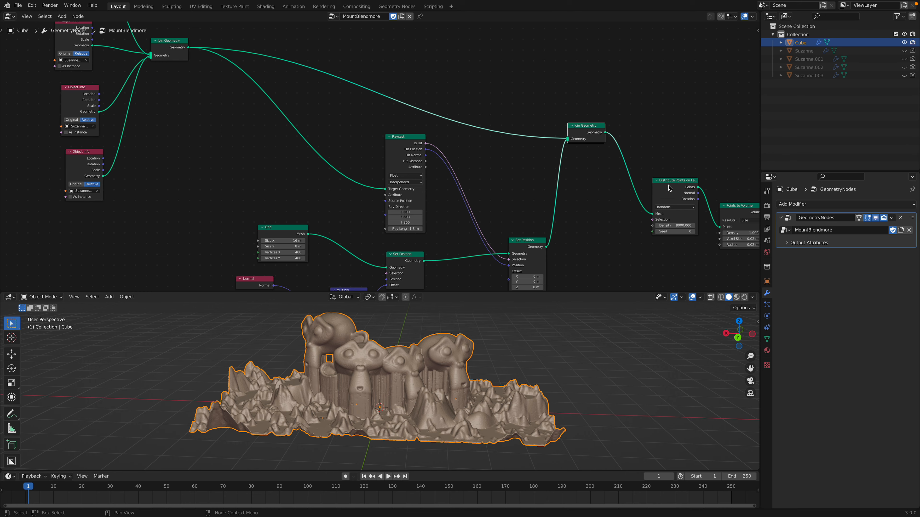
Tidy the end of the node chain by repositioning Distribute Points on Faces, Points to Volume and the nodes following them.
middle_drag(475, 138, 425, 130)
middle_drag(561, 148, 293, 137)
scroll(329, 150, up, 2)
drag(348, 162, 335, 154)
drag(427, 194, 418, 171)
drag(346, 156, 338, 132)
drag(421, 171, 420, 147)
drag(504, 195, 470, 146)
drag(587, 191, 542, 152)
mouse_move(479, 372)
middle_down()
mouse_move(489, 356)
mouse_move(478, 374)
middle_up()
drag(657, 215, 599, 165)
Nudge the Raycast node into a clearer spot above the Grid and Set Position nodes.
middle_drag(77, 186, 465, 214)
drag(424, 160, 403, 154)
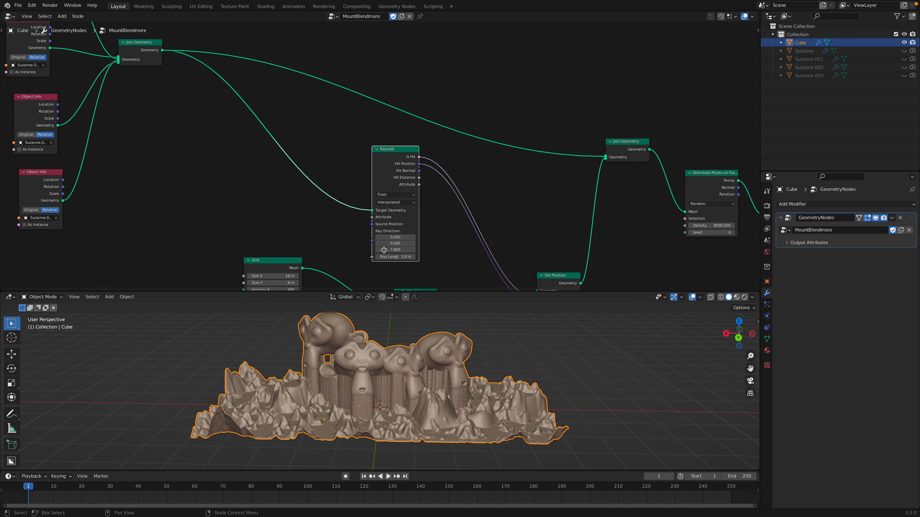
middle_drag(408, 230, 431, 157)
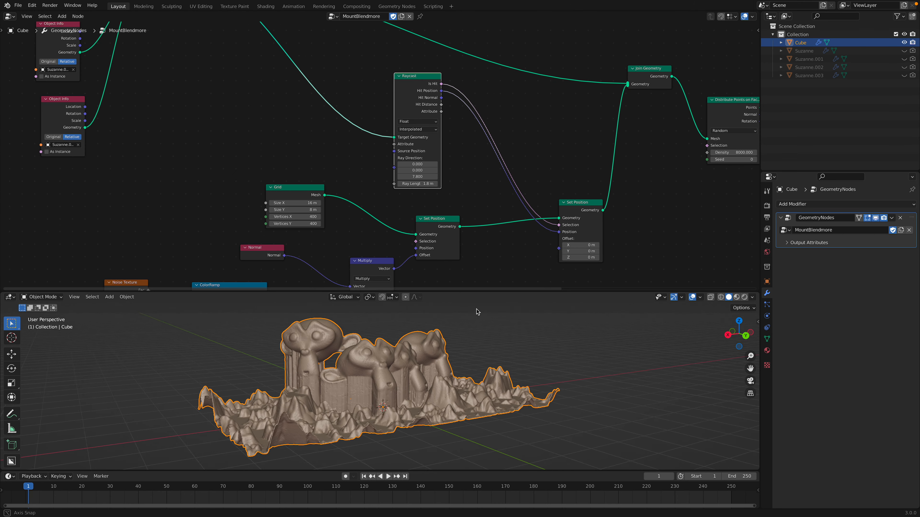
Set the Raycast node's ray length to 4 m to test its effect on the terrain.
double_click(423, 184)
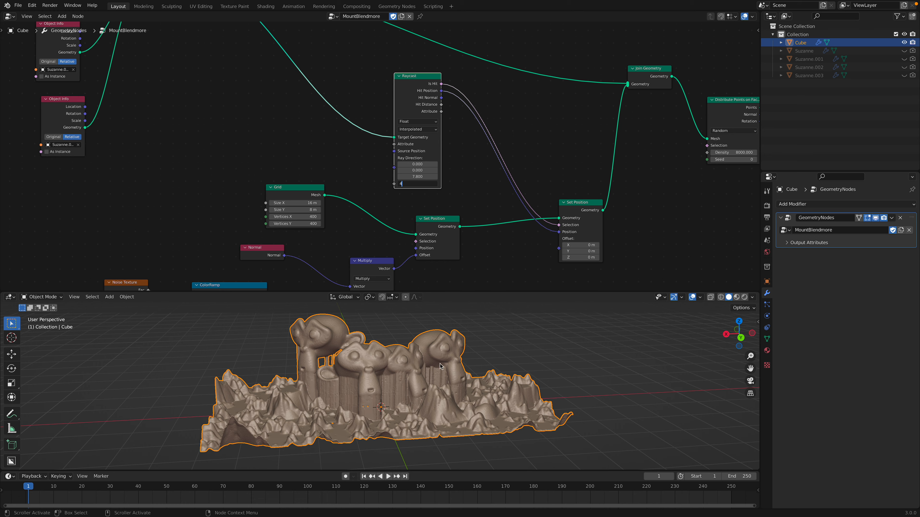
key(Return)
mouse_move(408, 408)
middle_down()
mouse_move(447, 409)
mouse_move(410, 409)
middle_up()
Set the Raycast node's ray length to 2 m and check the columns beneath the heads.
double_click(437, 184)
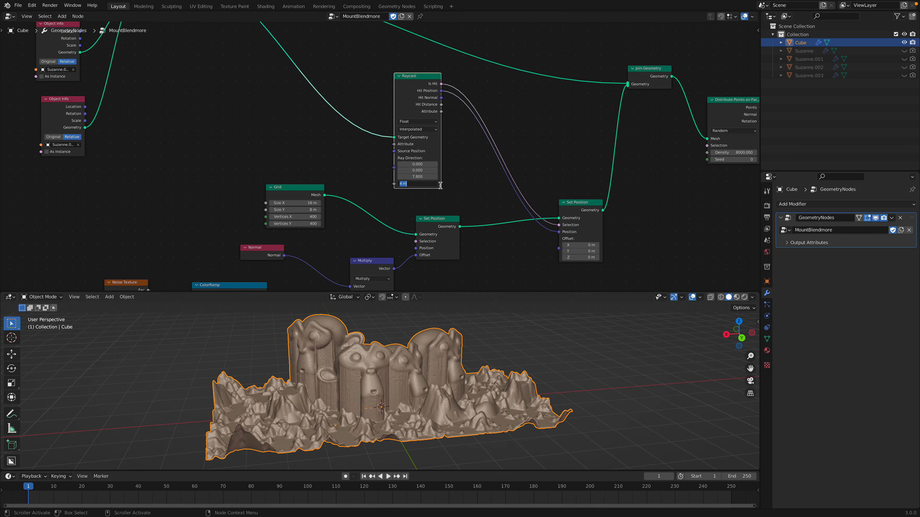
text(2)
key(Return)
middle_drag(420, 326, 457, 330)
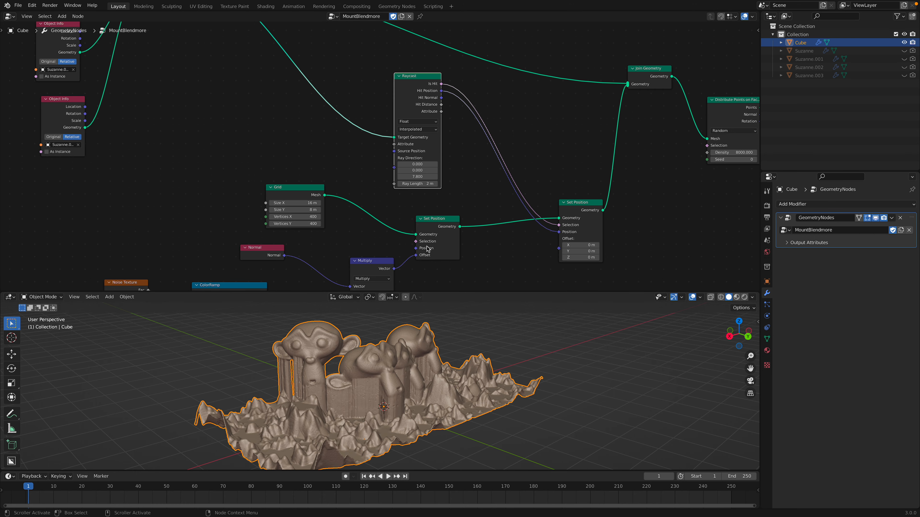
mouse_move(399, 341)
middle_down()
mouse_move(424, 339)
mouse_move(410, 338)
middle_up()
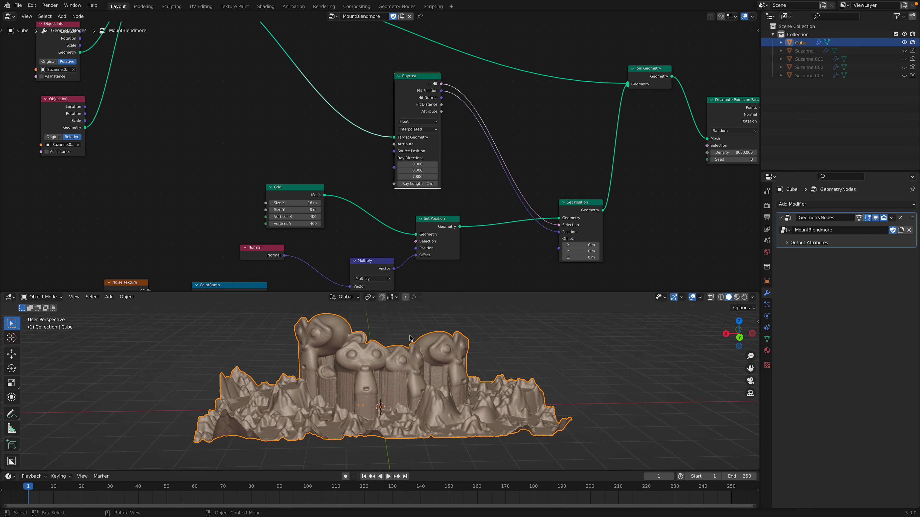
Set the Raycast node's ray length to 1 m and check the terrain under the heads.
double_click(420, 184)
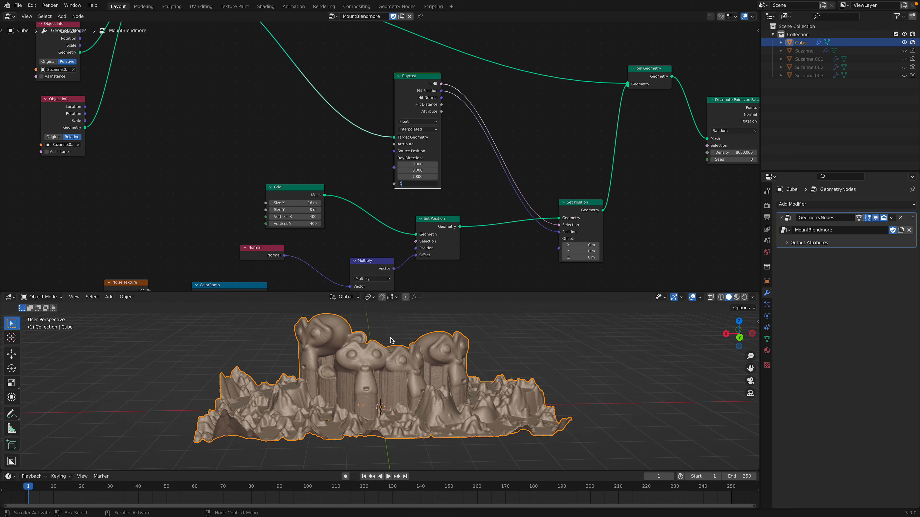
key(Return)
middle_drag(401, 368, 421, 383)
Restore the Raycast node's ray length to 4 m and inspect the terrain in a larger viewport.
double_click(435, 184)
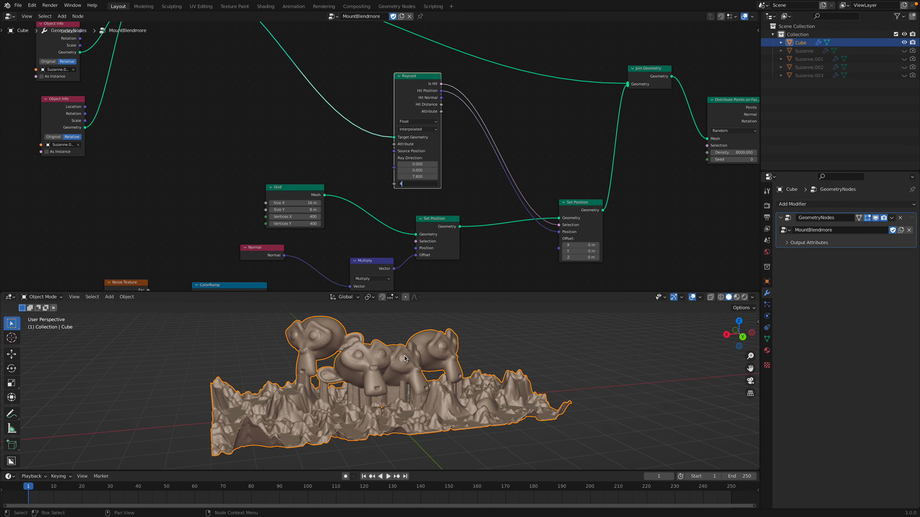
key(Return)
middle_drag(404, 371, 455, 309)
drag(456, 293, 453, 166)
middle_drag(447, 268, 467, 359)
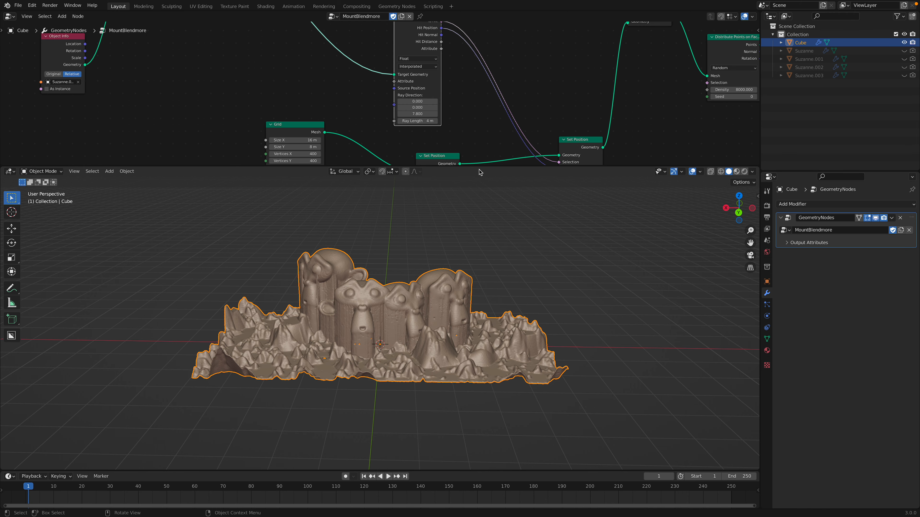
Enlarge the node editor again and place the final Set Position node beside the Raycast node.
drag(480, 166, 479, 286)
middle_drag(500, 205, 445, 198)
drag(528, 205, 497, 123)
middle_drag(464, 126, 480, 162)
drag(392, 102, 401, 96)
middle_drag(426, 120, 456, 112)
middle_drag(413, 168, 430, 179)
Set the Z component of the Raycast node's ray direction to 1.
click(443, 198)
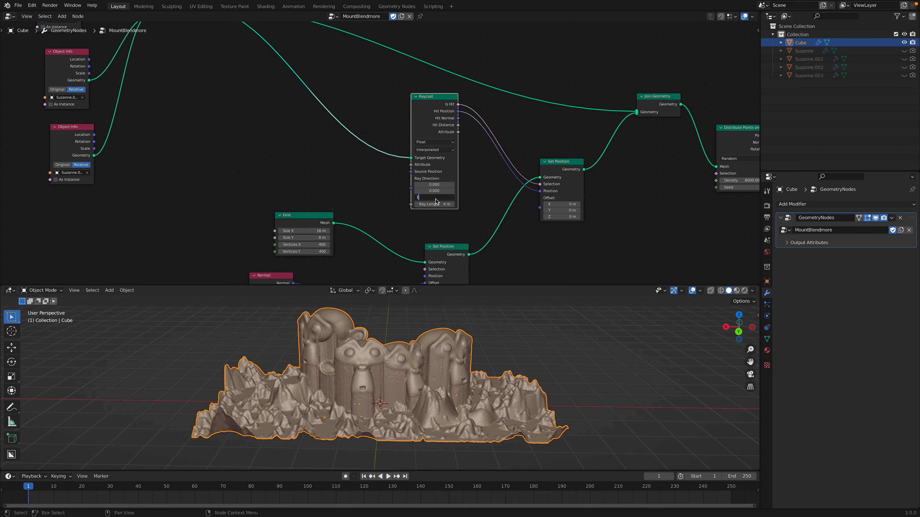
text(1)
key(Return)
Set the Z component of the Raycast node's ray direction to -1 and inspect the gap between heads and terrain.
scroll(436, 201, up, 1)
click(458, 205)
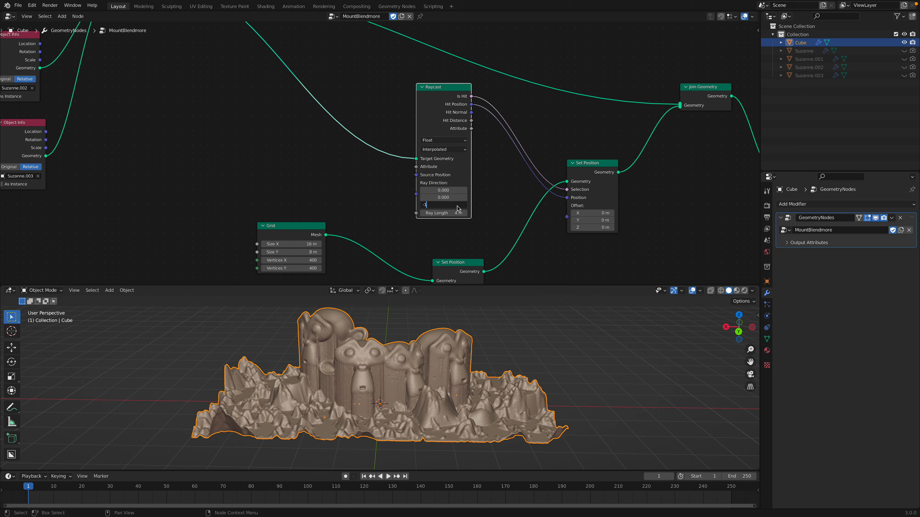
key(Return)
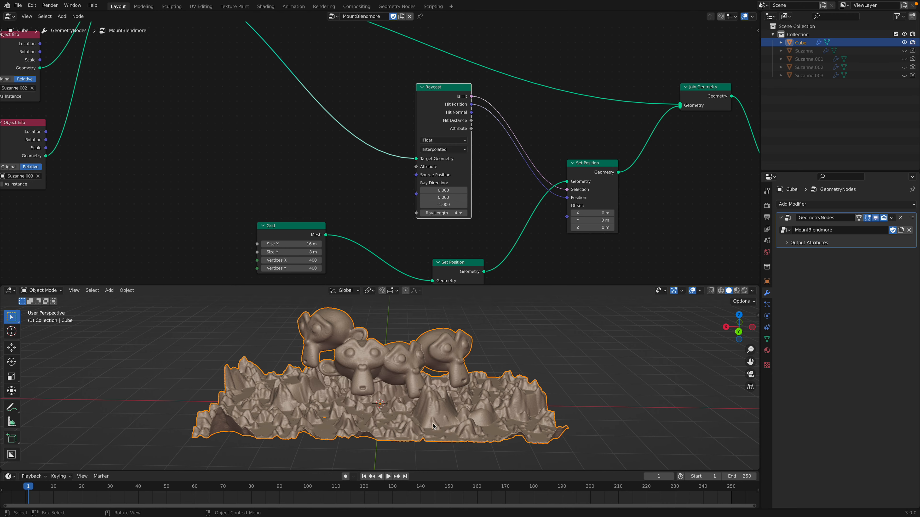
middle_drag(434, 427, 407, 409)
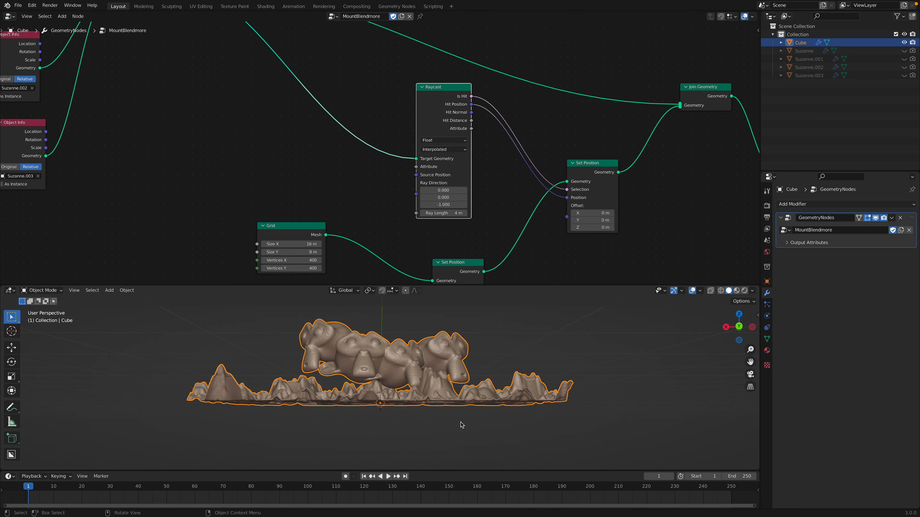
middle_drag(435, 356, 437, 367)
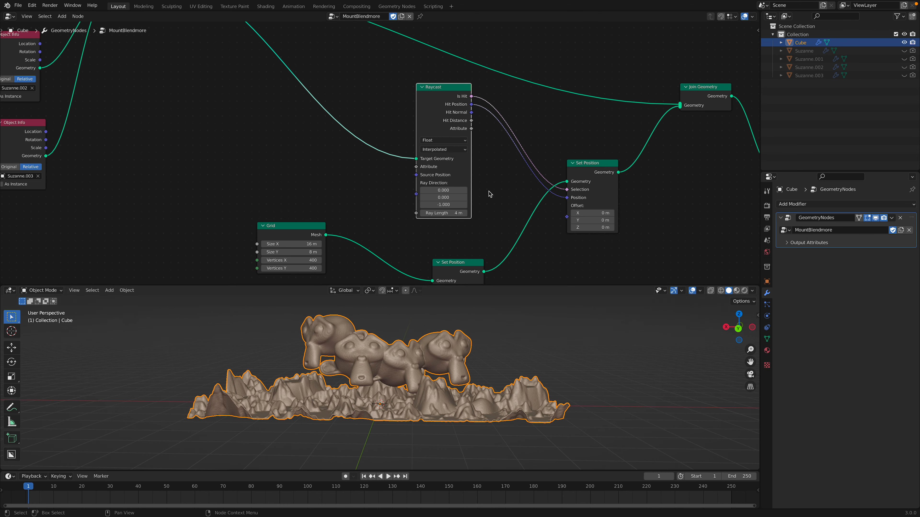
Restore the Z component of the Raycast node's ray direction to 1.
click(443, 205)
text(1)
key(Return)
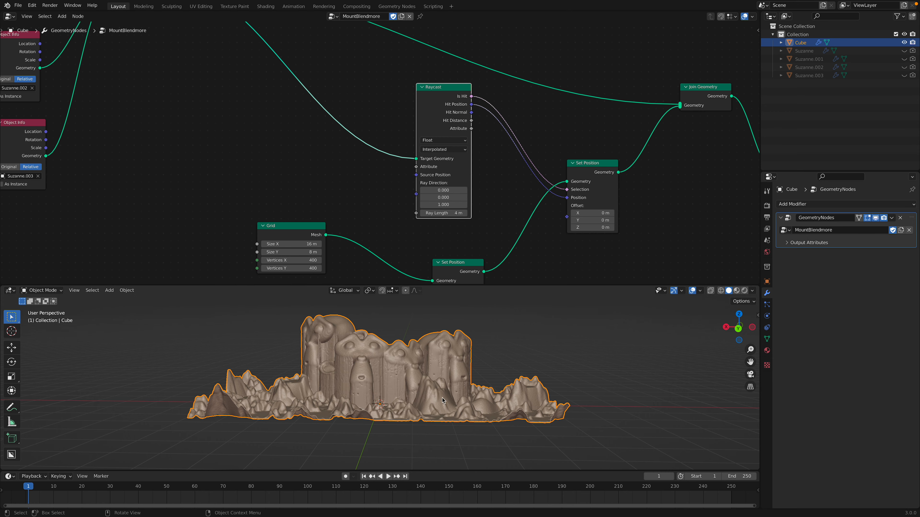
Move the Grid, the first Set Position and the Raycast nodes closer together, then view the terrain from a higher angle.
scroll(409, 201, down, 4)
middle_drag(408, 201, 400, 109)
drag(329, 134, 370, 135)
drag(449, 154, 457, 172)
drag(358, 129, 371, 134)
middle_drag(375, 134, 384, 161)
drag(426, 52, 404, 48)
middle_drag(435, 419, 346, 433)
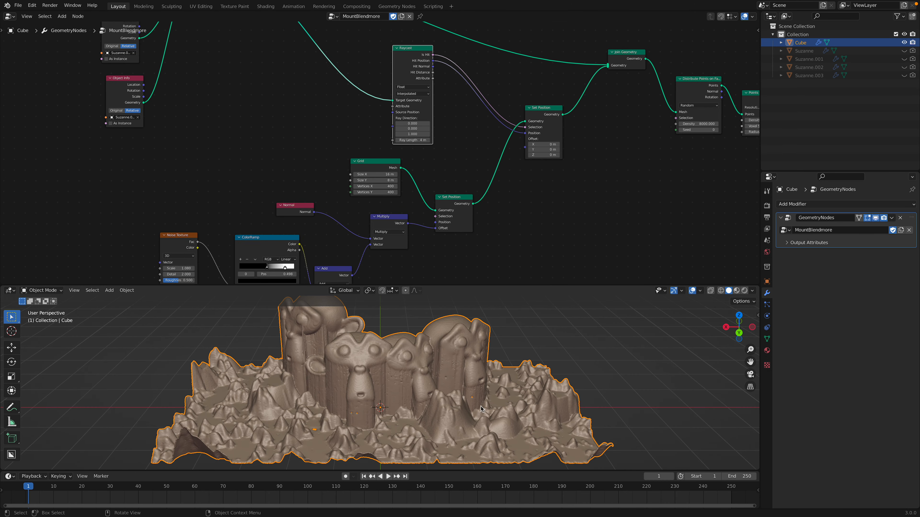
Set both Vertices X and Vertices Y of the Grid node to 100 and save the file.
middle_drag(380, 201, 383, 175)
drag(390, 143, 394, 145)
scroll(398, 148, up, 3)
click(392, 167)
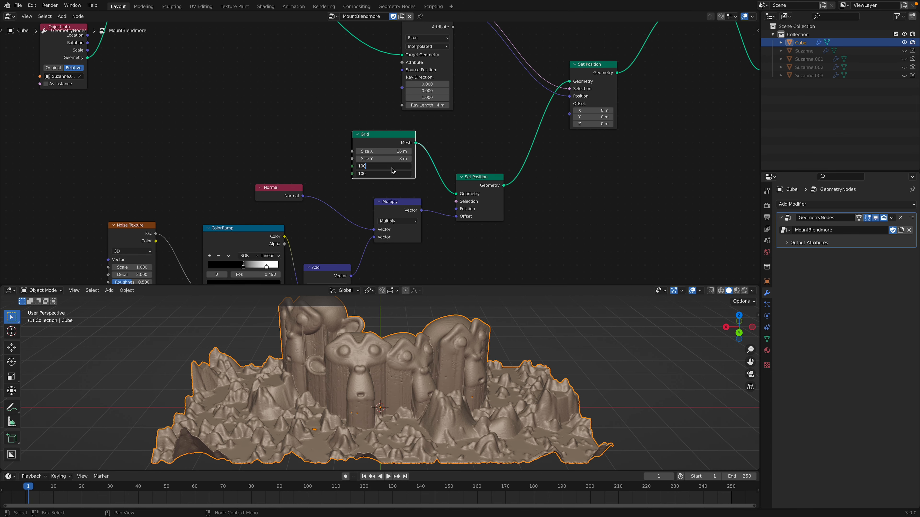
key(Return)
middle_drag(471, 380, 402, 397)
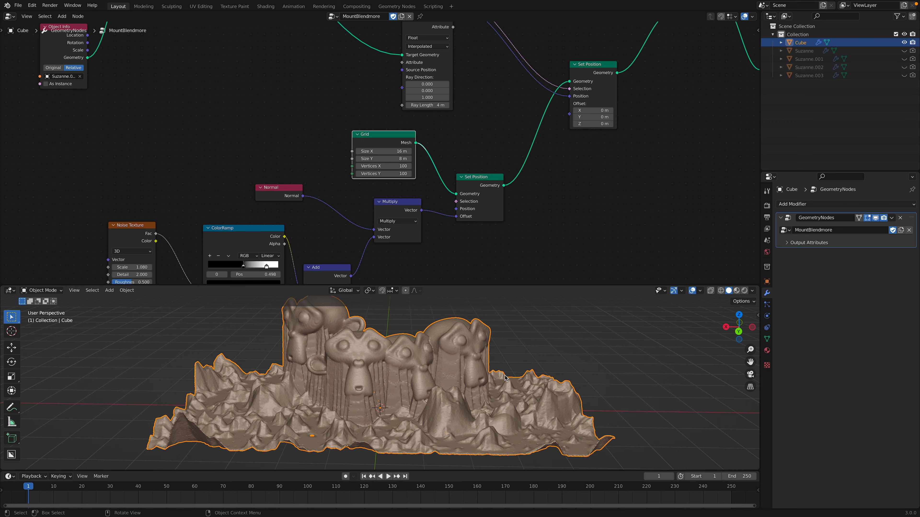
key(ctrl+s)
middle_drag(505, 378, 512, 399)
Group the Grid, Multiply and Normal nodes more tightly around the Set Position node that displaces the grid.
middle_drag(404, 202, 418, 147)
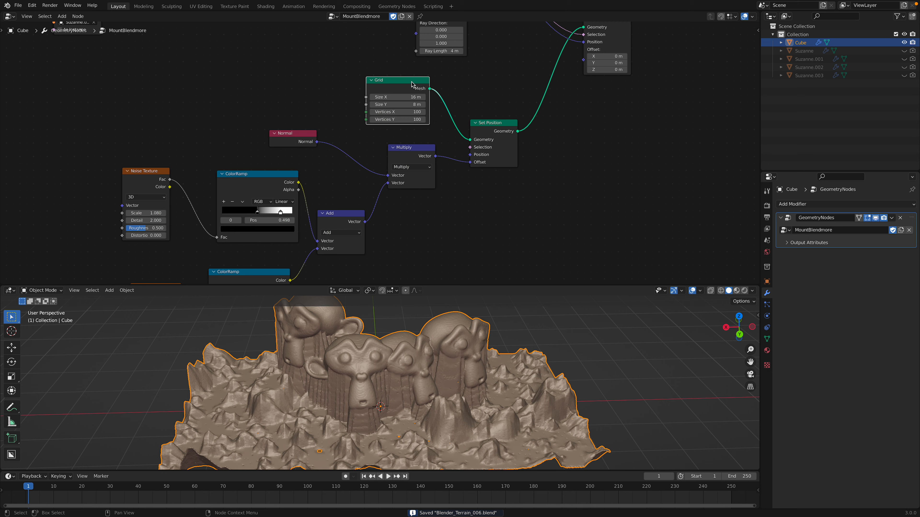
drag(414, 82, 420, 85)
drag(493, 129, 475, 121)
drag(424, 154, 420, 156)
middle_drag(385, 156, 383, 156)
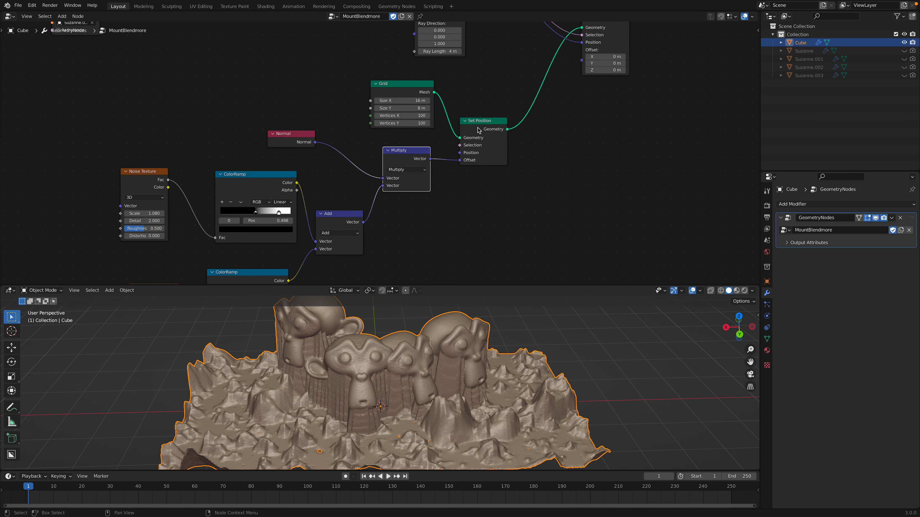
drag(478, 130, 470, 120)
drag(410, 155, 412, 158)
middle_drag(287, 135, 379, 116)
drag(379, 116, 407, 130)
middle_drag(407, 129, 407, 123)
drag(408, 125, 421, 121)
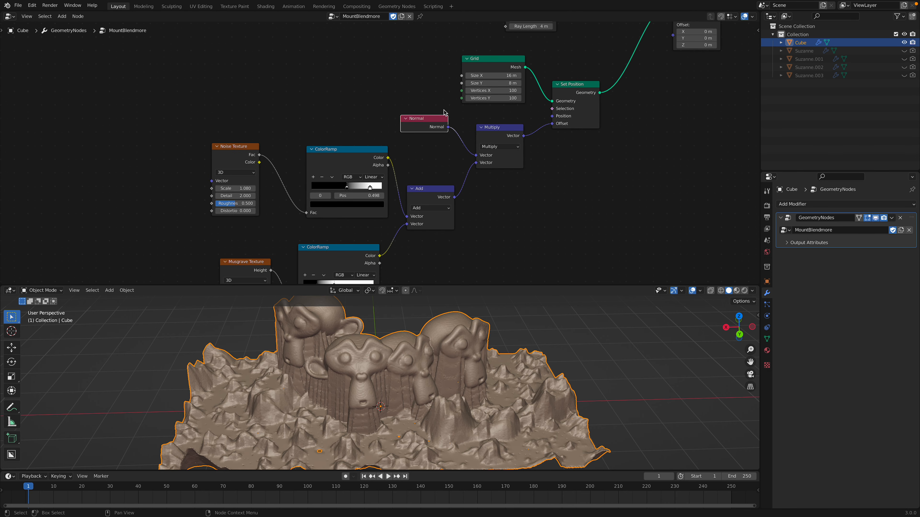
Tidy the noise branch by repositioning the Add and Noise Texture nodes and moving the Musgrave Texture node up below the Noise Texture.
middle_drag(386, 140, 394, 99)
drag(352, 113, 344, 115)
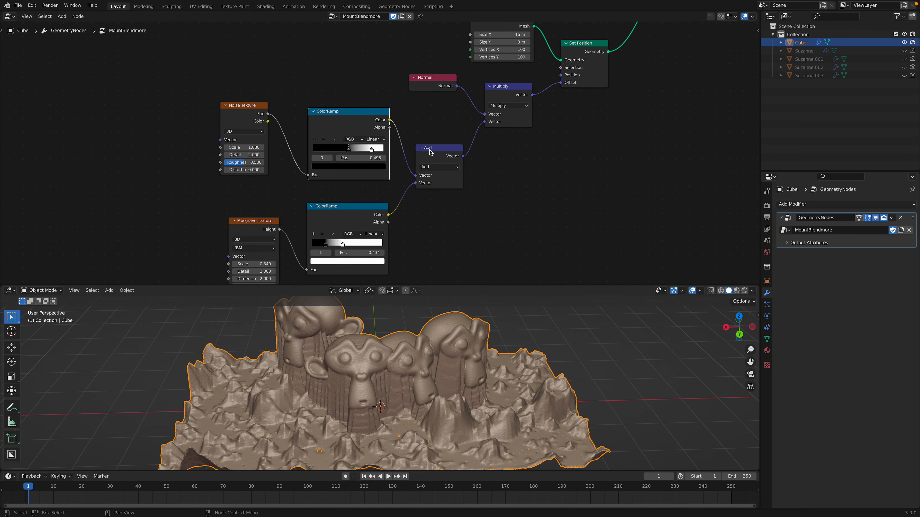
drag(429, 148, 424, 143)
middle_drag(405, 152, 412, 125)
drag(244, 91, 241, 88)
drag(261, 203, 236, 175)
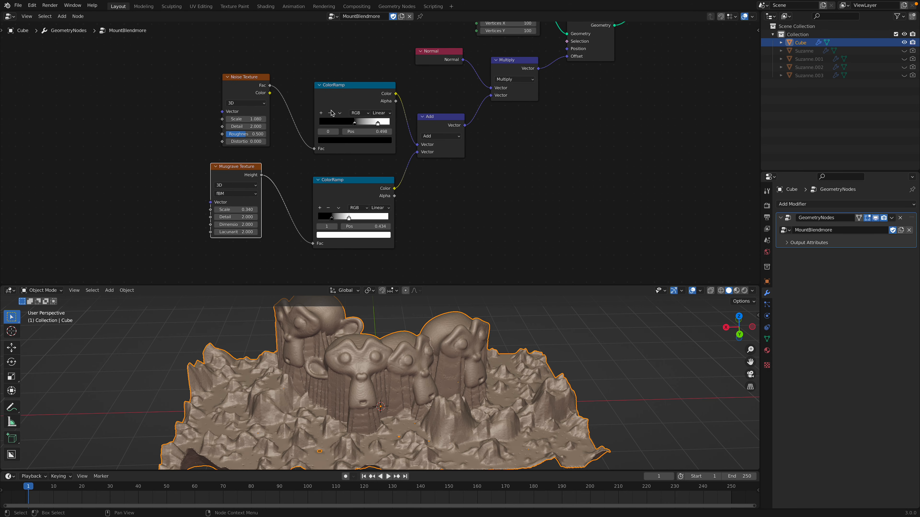
Move both ColorRamp nodes closer to their textures and shift the Musgrave ramp's white stop to position 0.620.
drag(355, 91, 339, 84)
drag(331, 187, 323, 180)
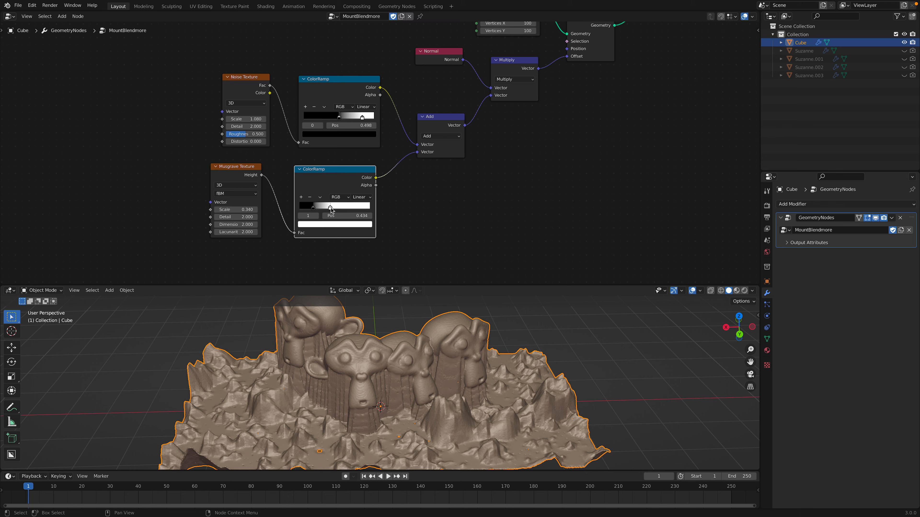
drag(340, 208, 341, 207)
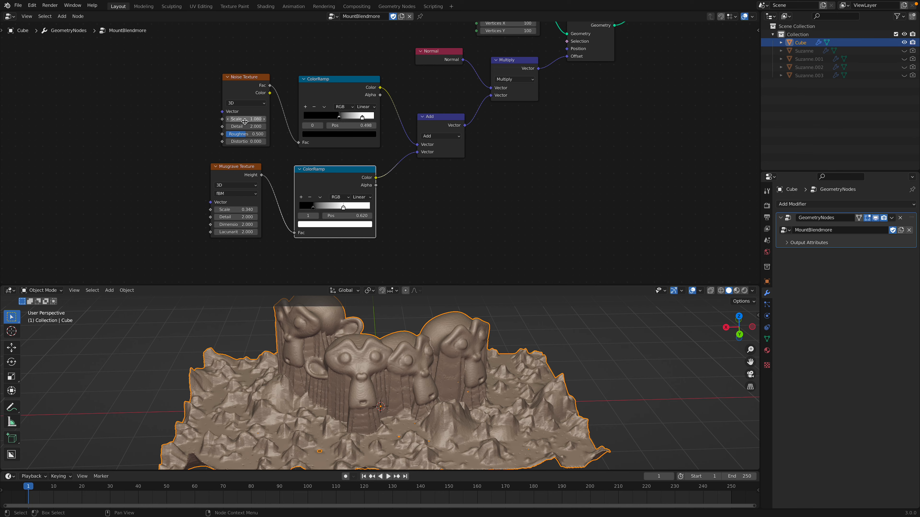
Switch the Noise Texture node to 4D and set its W value to 30.
click(246, 107)
click(246, 105)
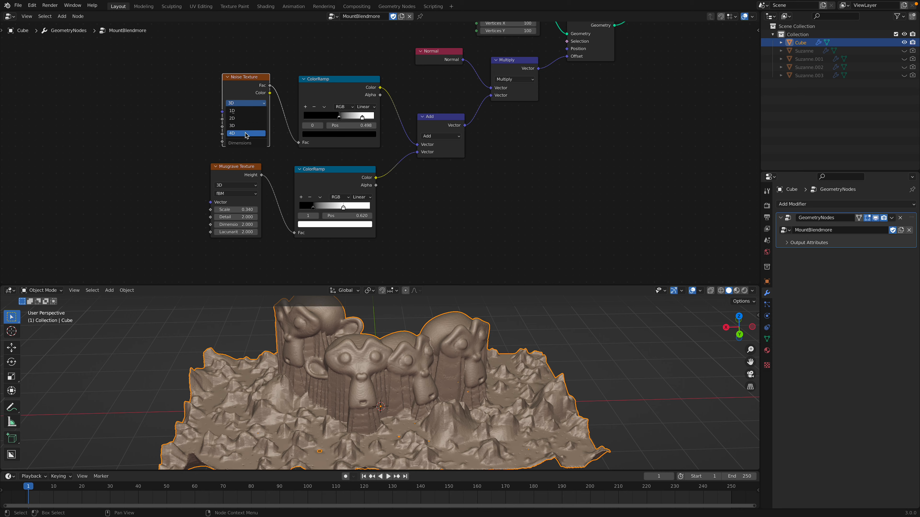
key(Return)
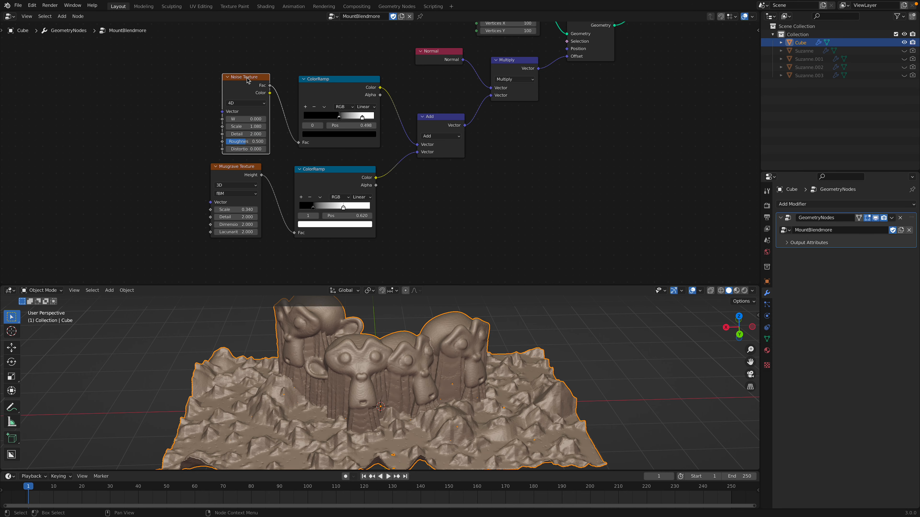
drag(247, 80, 239, 71)
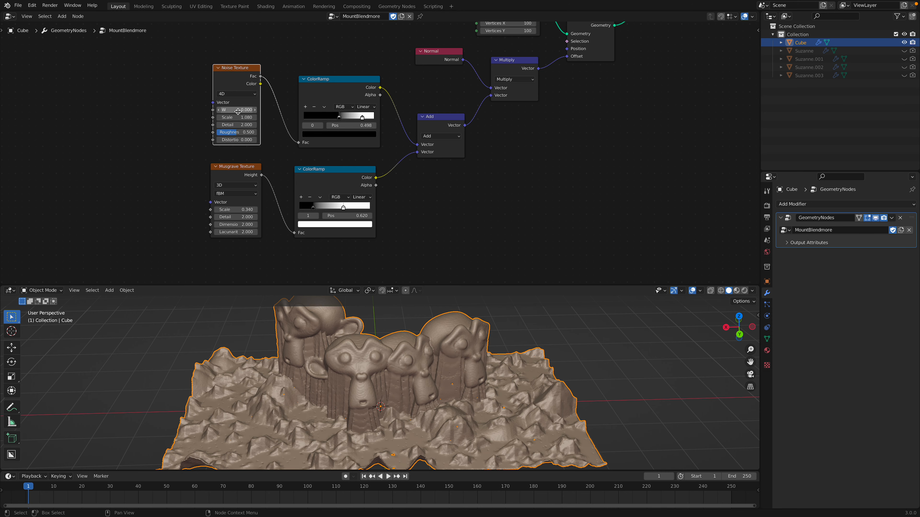
mouse_move(237, 110)
mouse_down()
mouse_move(305, 110)
mouse_move(231, 127)
mouse_up()
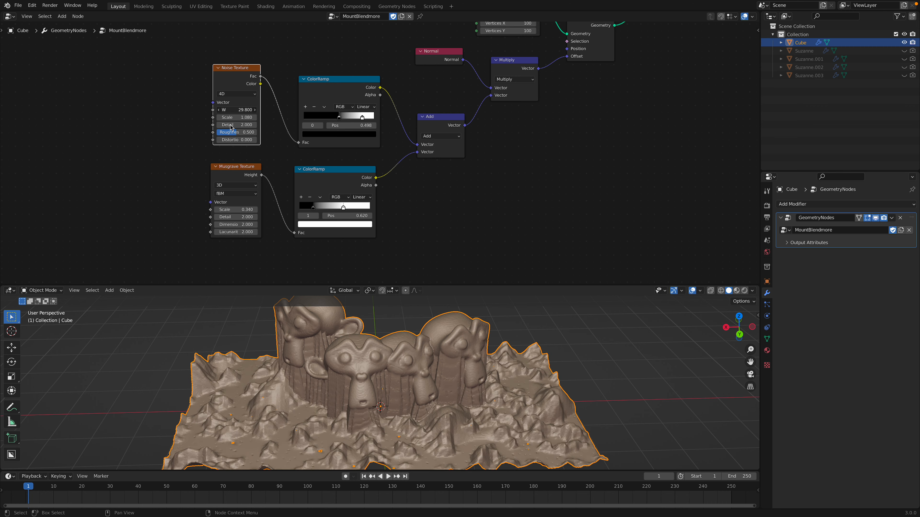
Make the Musgrave Texture node 4D with a W value of 32.4 and save the file.
click(245, 187)
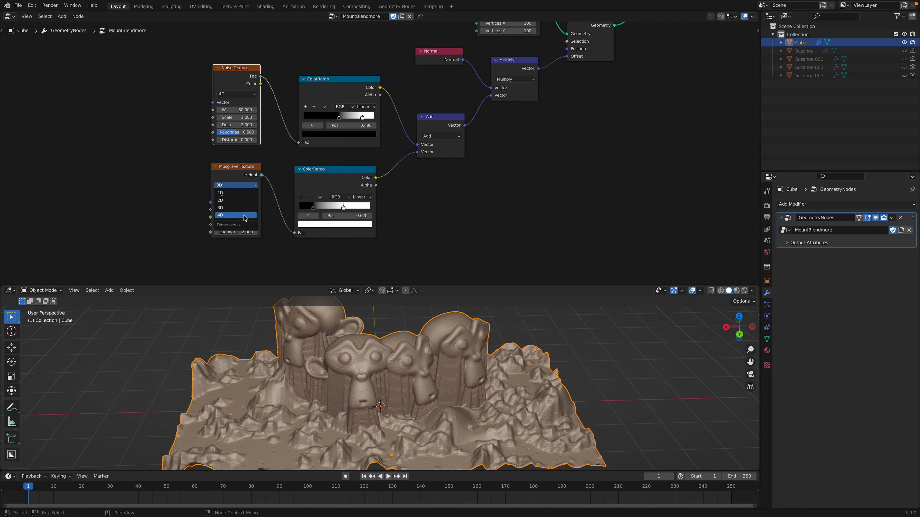
click(253, 215)
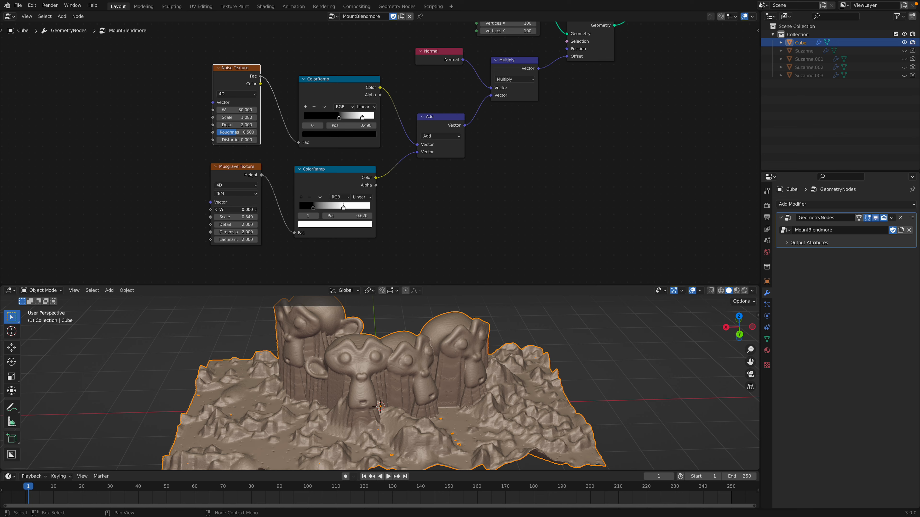
drag(236, 209, 379, 209)
middle_drag(445, 384, 470, 344)
key(super+s)
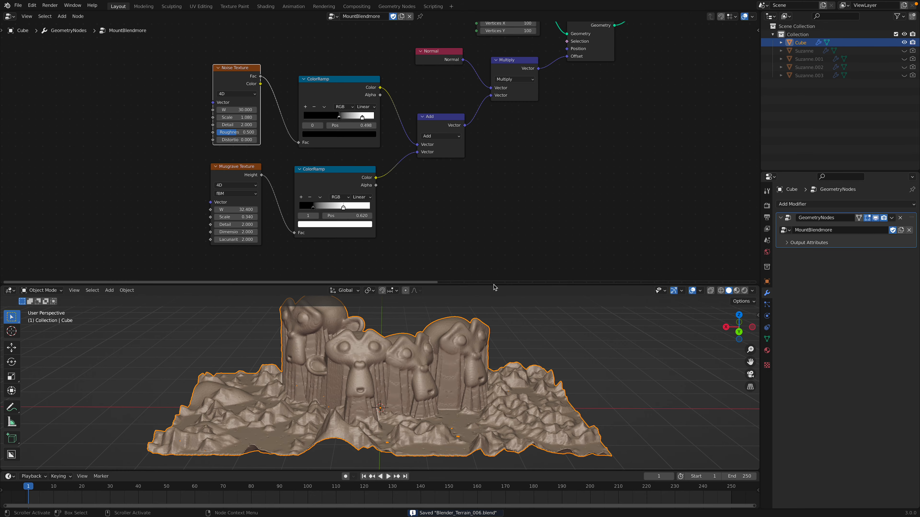
Enlarge the 3D viewport and inspect the reshaped terrain around the heads from several angles.
drag(493, 285, 492, 174)
middle_drag(476, 322, 468, 297)
drag(491, 175, 491, 212)
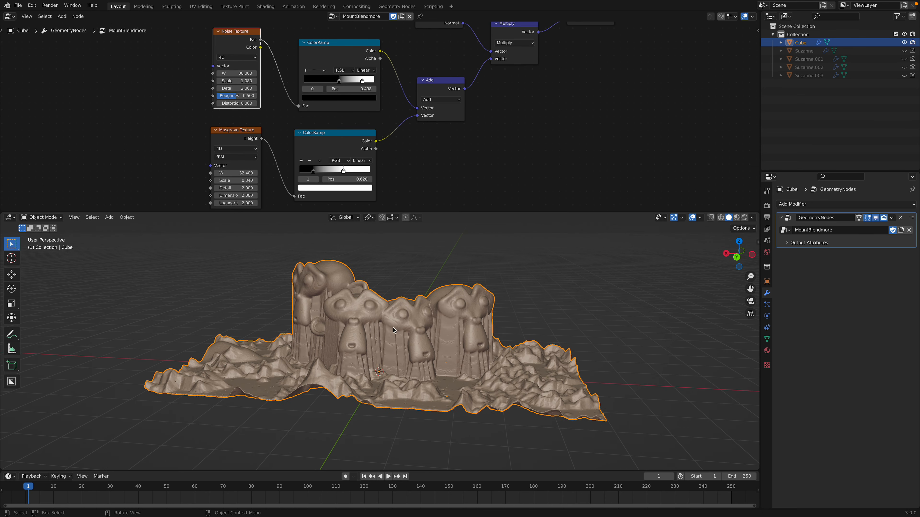
middle_drag(395, 331, 394, 300)
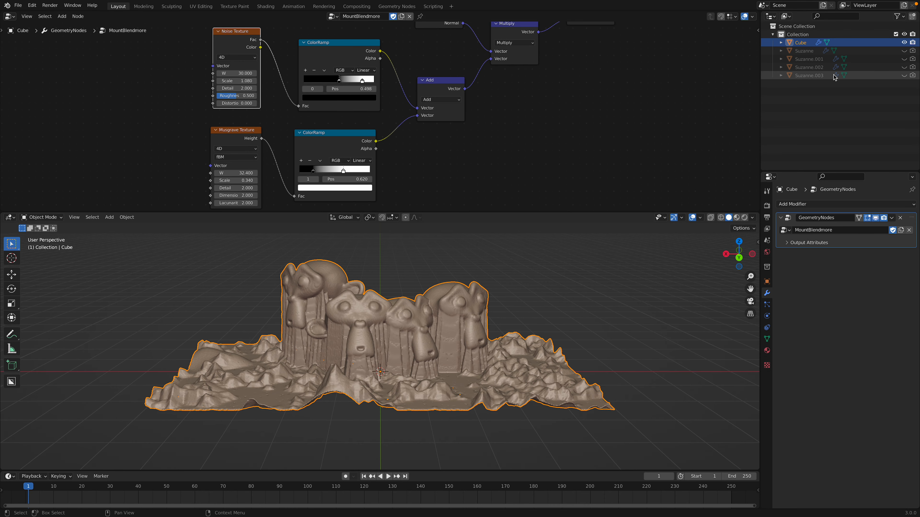
Unhide the four Suzanne objects and raise Suzanne.002 by about 1.1 m along the Z axis.
drag(905, 51, 904, 76)
click(810, 67)
middle_drag(457, 337, 463, 361)
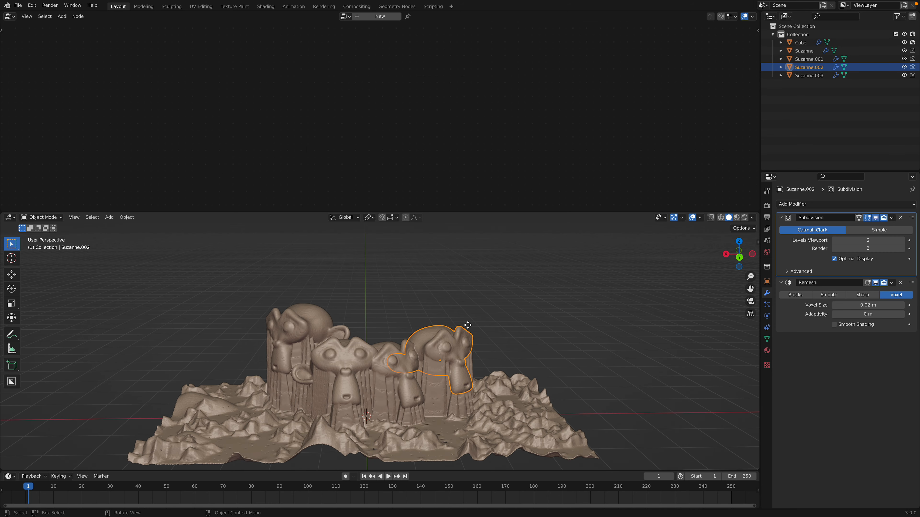
key(g)
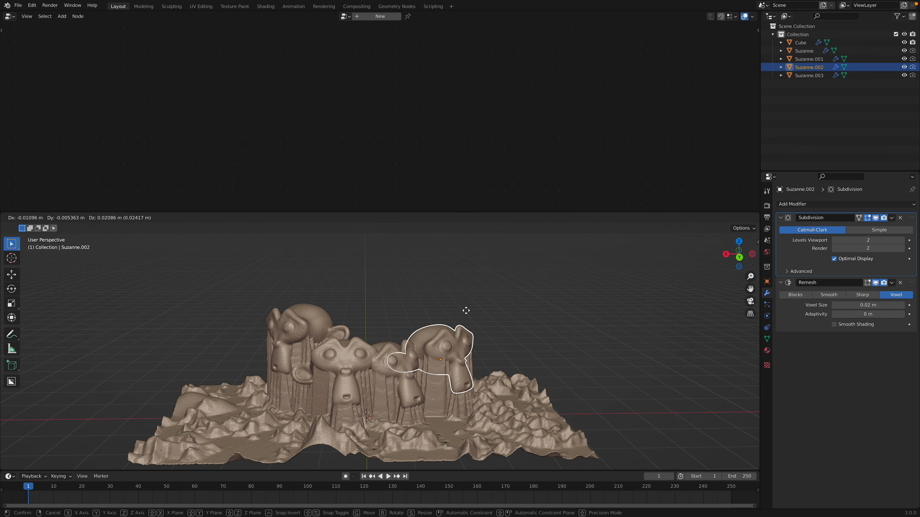
key(z)
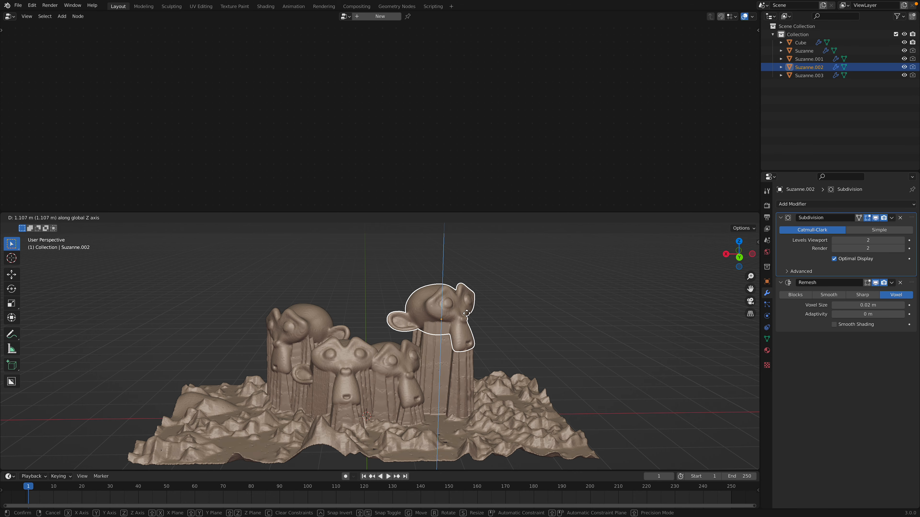
click(467, 318)
Tilt Suzanne.002 freely with a trackball rotation and view the updated rock column from different sides.
middle_drag(467, 318, 485, 337)
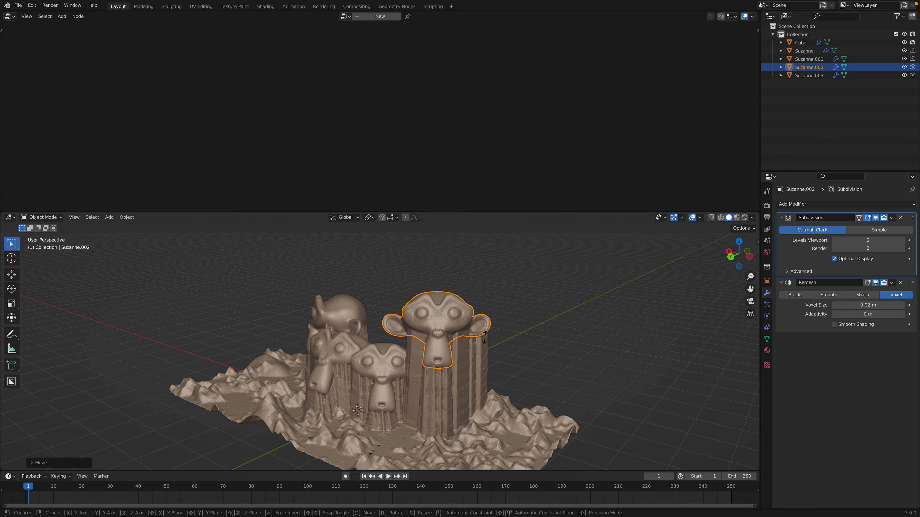
key(r)
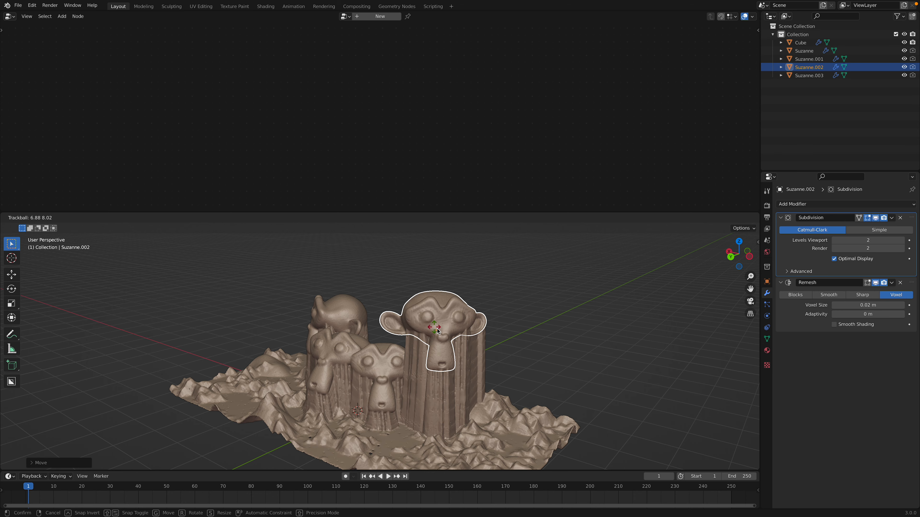
click(442, 327)
middle_drag(442, 327, 522, 318)
middle_drag(445, 302, 344, 284)
middle_drag(278, 331, 375, 307)
middle_drag(310, 287, 363, 286)
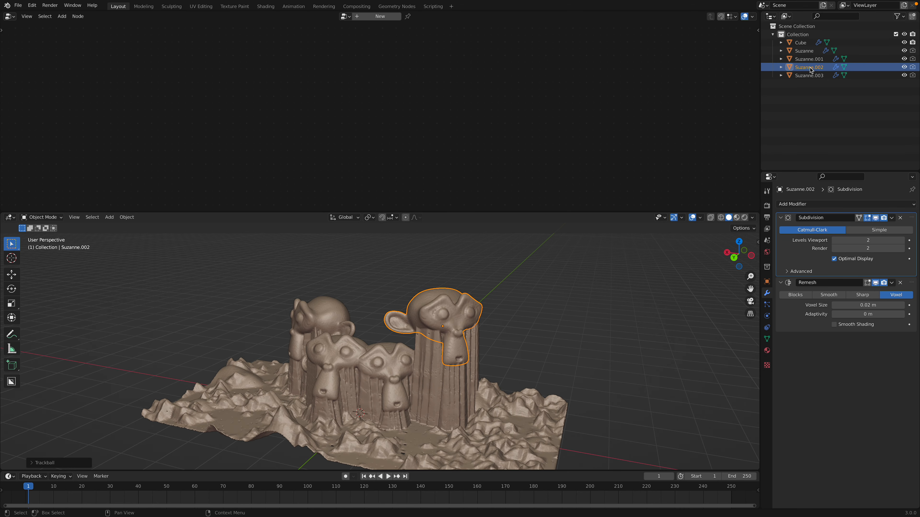
Select the Cube object, bring its whole node tree into view and enlarge the node editor.
click(805, 50)
click(801, 42)
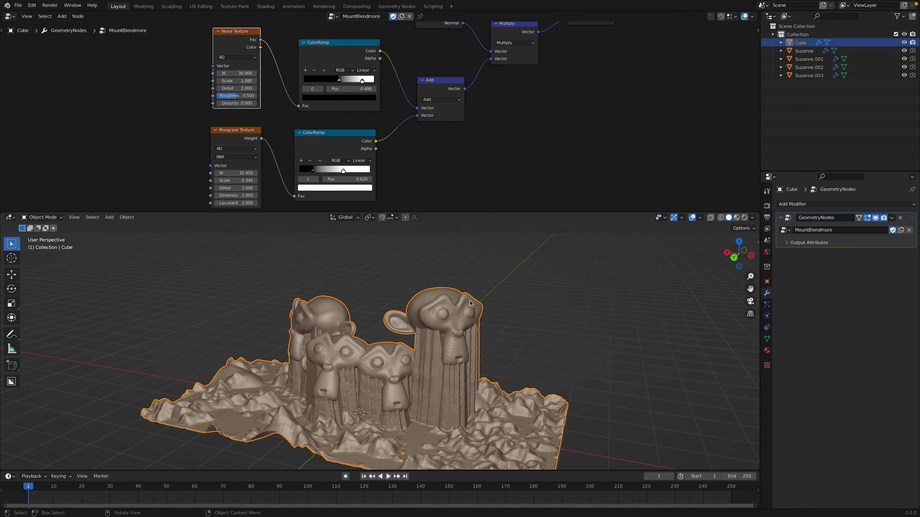
scroll(486, 141, down, 2)
middle_drag(479, 114, 437, 178)
scroll(479, 318, down, 3)
middle_drag(487, 98, 448, 142)
scroll(449, 142, down, 4)
middle_drag(435, 130, 376, 139)
drag(451, 211, 449, 256)
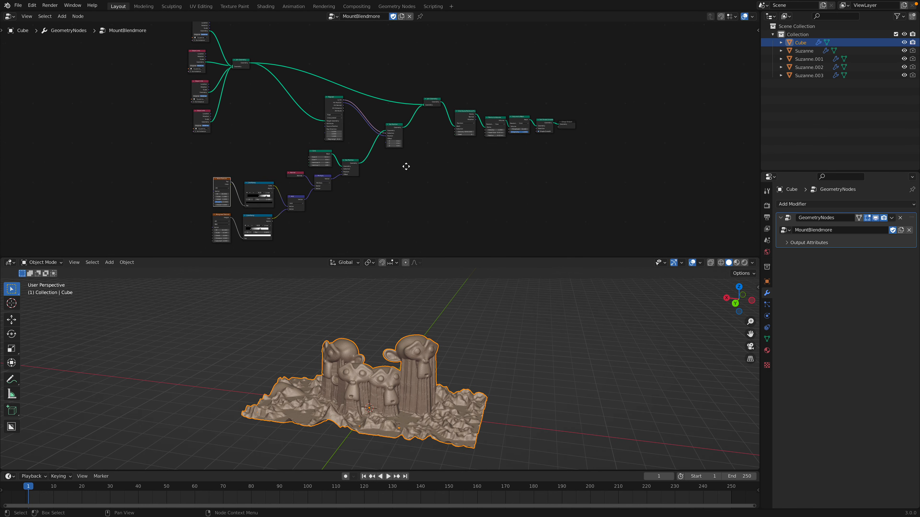
Shift both ColorRamp nodes closer to the Noise Texture and Musgrave Texture nodes.
middle_drag(416, 355, 430, 355)
scroll(296, 183, up, 3)
middle_drag(296, 182, 376, 117)
scroll(376, 117, up, 10)
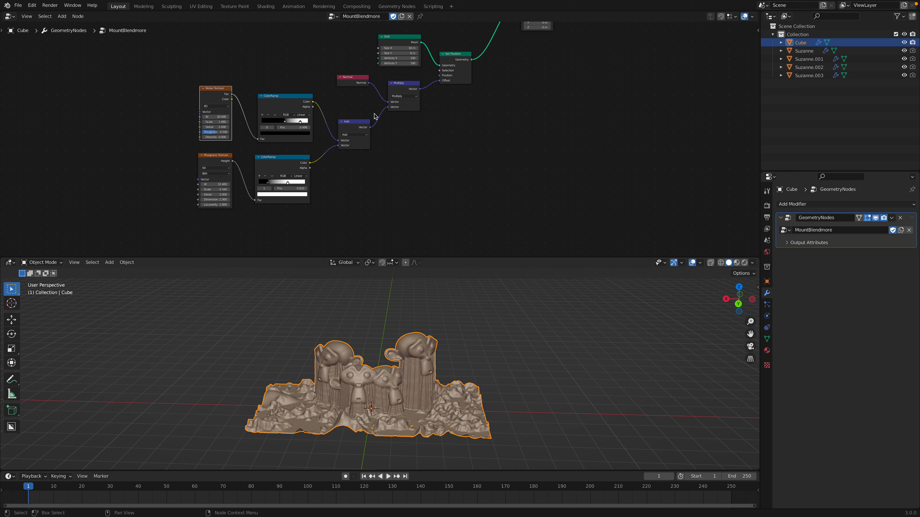
click(200, 76)
drag(199, 77, 181, 68)
drag(208, 188, 187, 181)
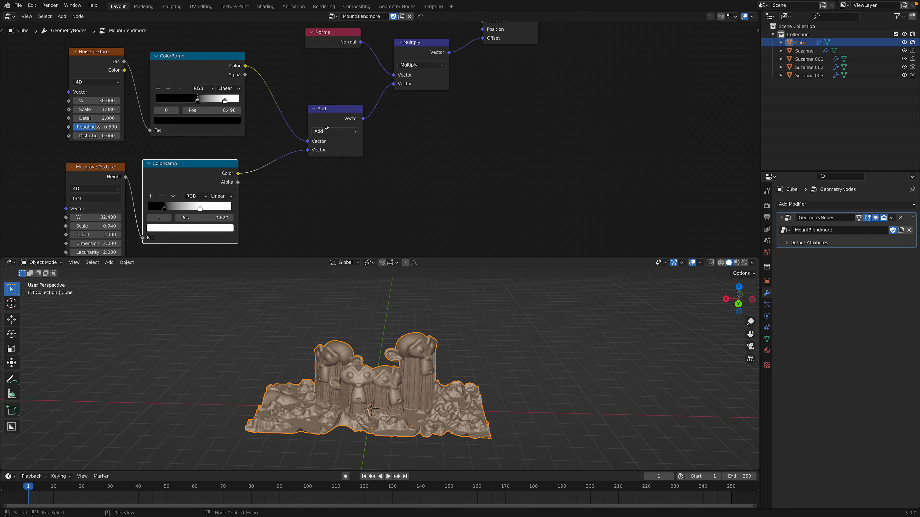
Move the vector Add node closer to the ColorRamps, try its Multiply operation on the terrain, and return it to Add.
drag(319, 125, 290, 123)
click(304, 130)
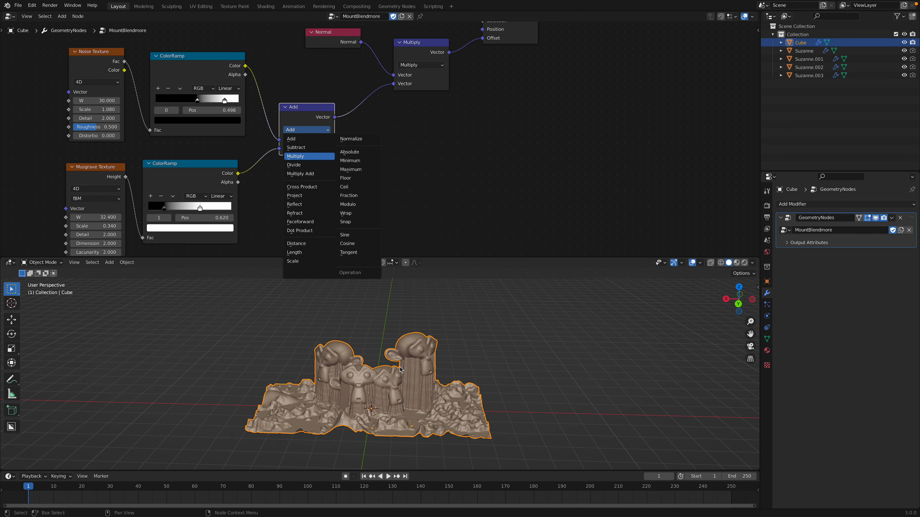
click(295, 156)
middle_drag(399, 367, 416, 404)
click(305, 130)
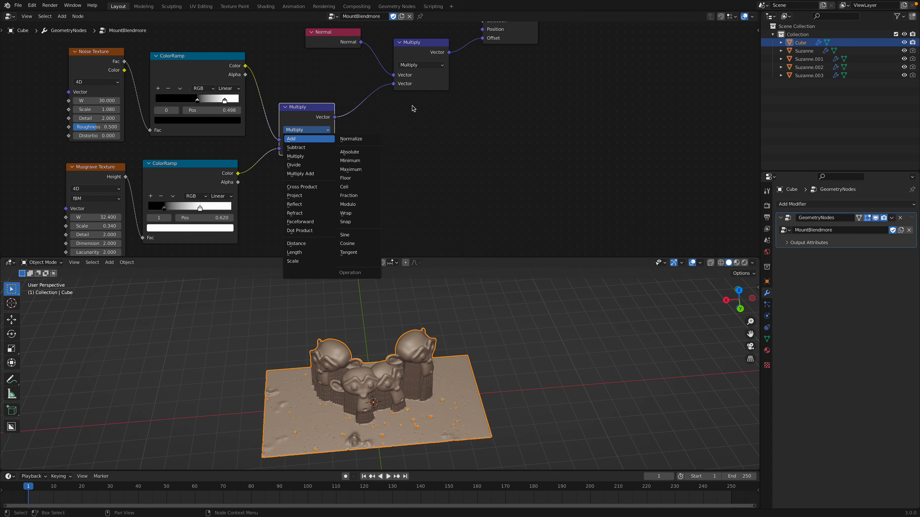
Tidy the Normal, Add and Multiply nodes that feed the Offset of the grid's Set Position node.
middle_drag(412, 106, 369, 207)
drag(299, 135, 296, 149)
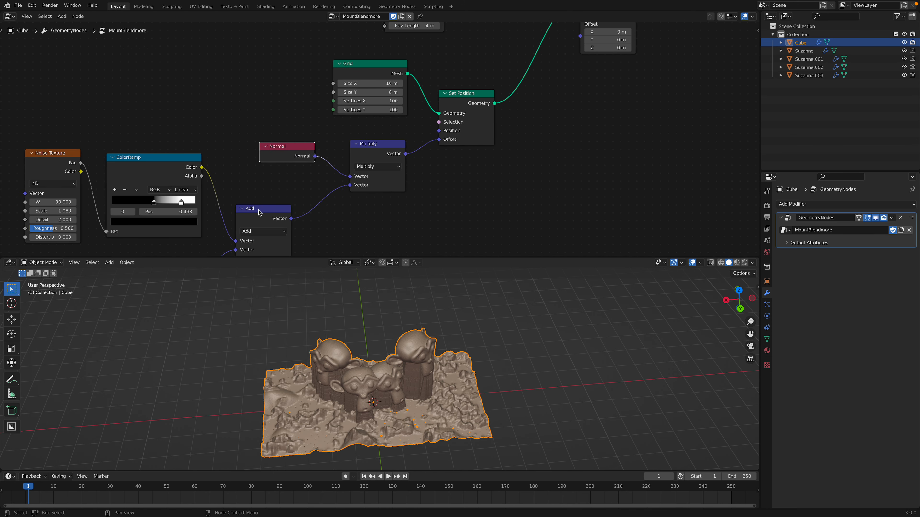
drag(259, 212, 270, 210)
middle_drag(275, 200, 257, 187)
drag(352, 142, 343, 156)
drag(288, 139, 277, 125)
middle_drag(299, 126, 271, 147)
click(408, 111)
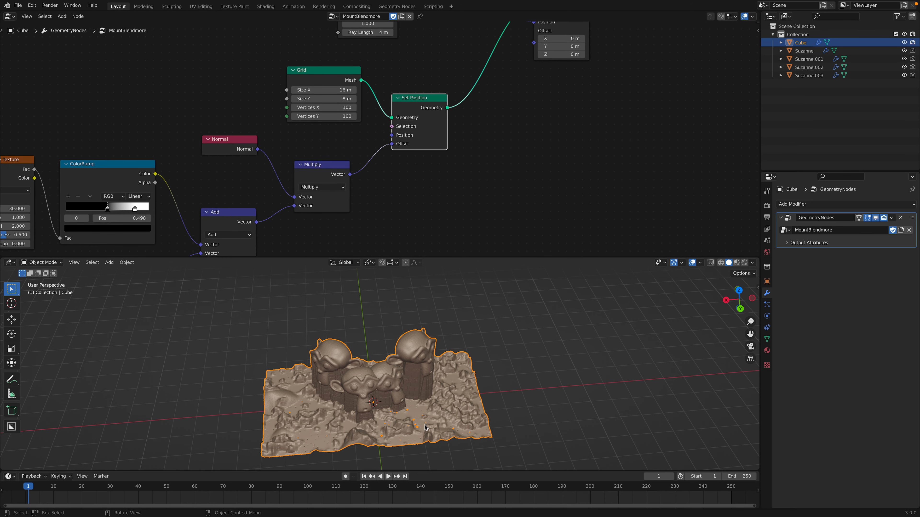
middle_drag(393, 276, 402, 279)
Rearrange the Raycast node and the Set Position node it drives so their connecting links are easy to read.
middle_drag(454, 93, 395, 156)
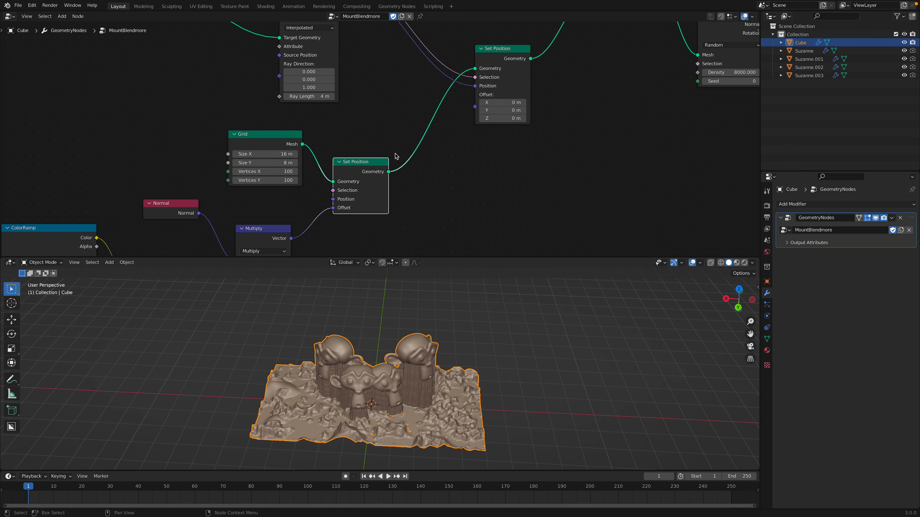
scroll(362, 152, down, 3)
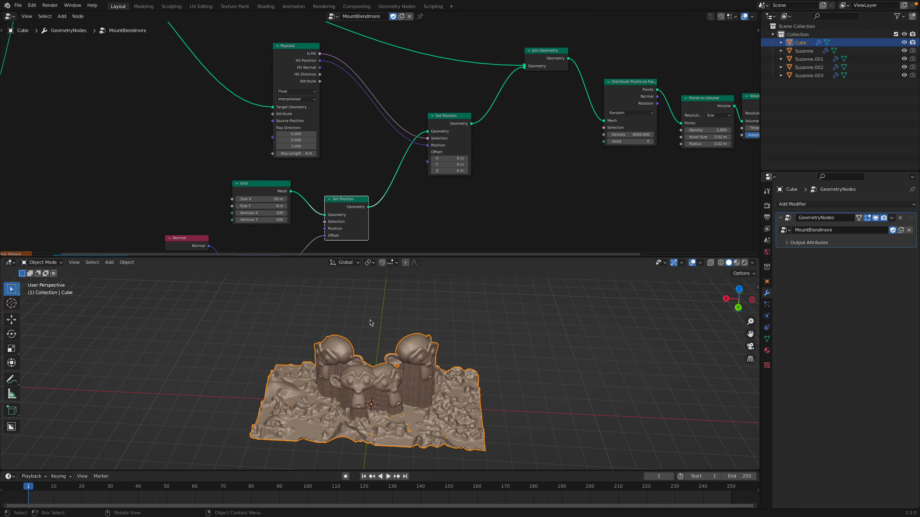
drag(343, 58, 382, 65)
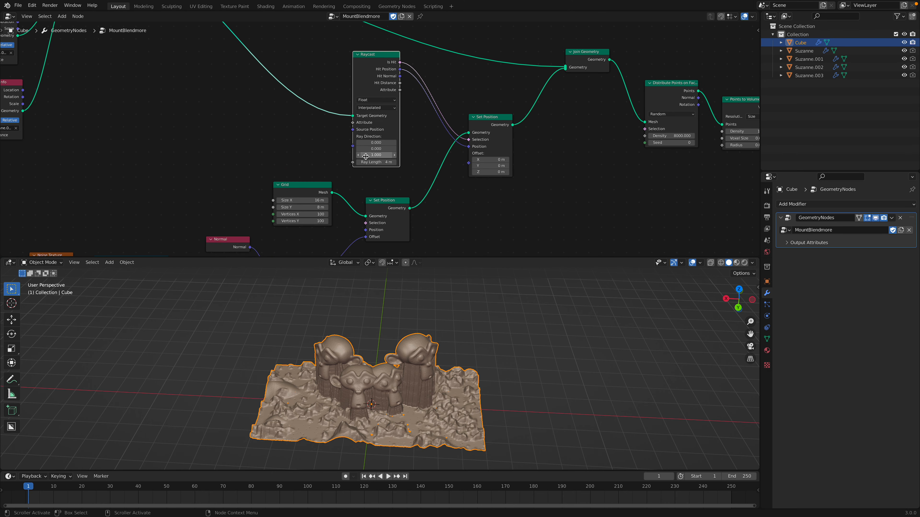
scroll(416, 127, up, 1)
drag(493, 121, 491, 111)
drag(383, 55, 389, 75)
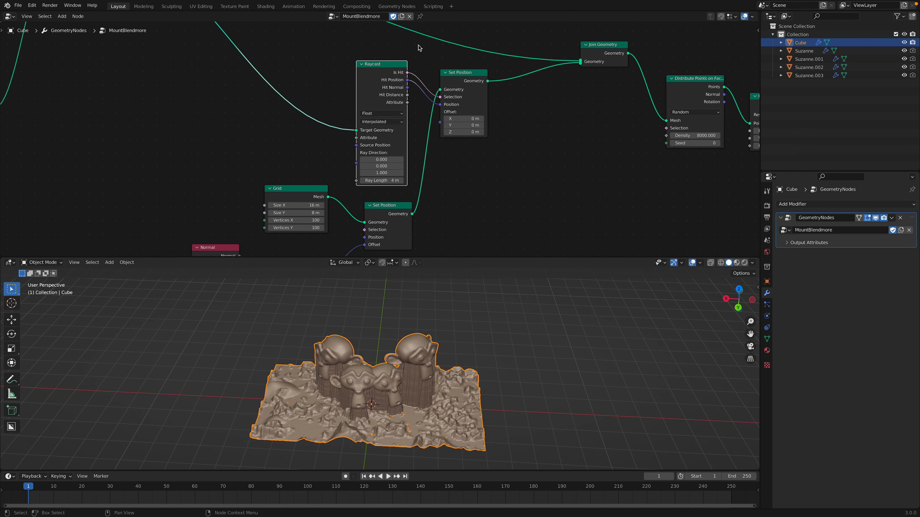
drag(391, 75, 398, 78)
scroll(451, 78, up, 1)
drag(468, 67, 493, 86)
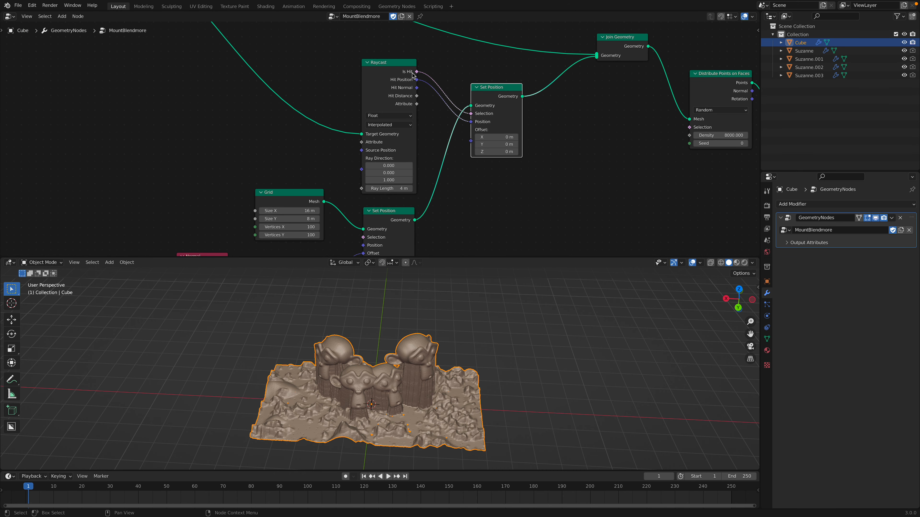
Examine how the Raycast node's Is Hit and Hit Position outputs drive the Set Position node's Selection and Position.
click(391, 68)
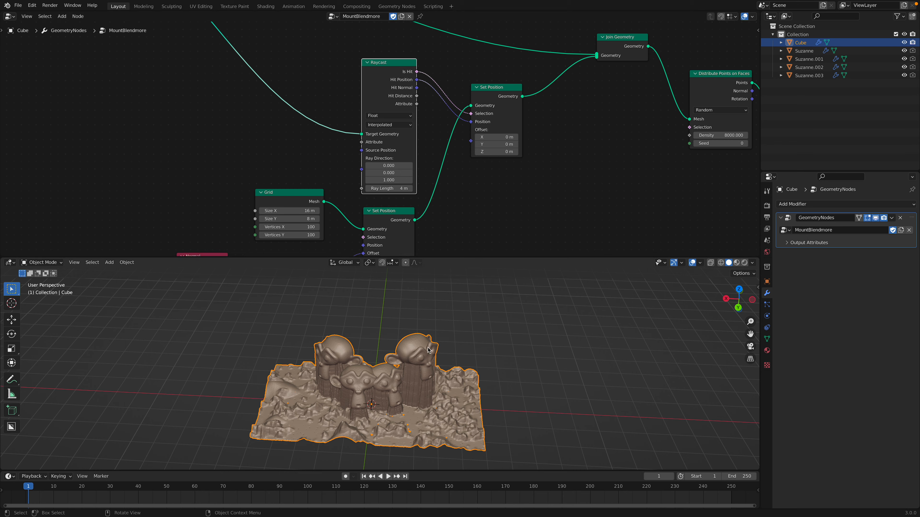
middle_drag(446, 362, 443, 408)
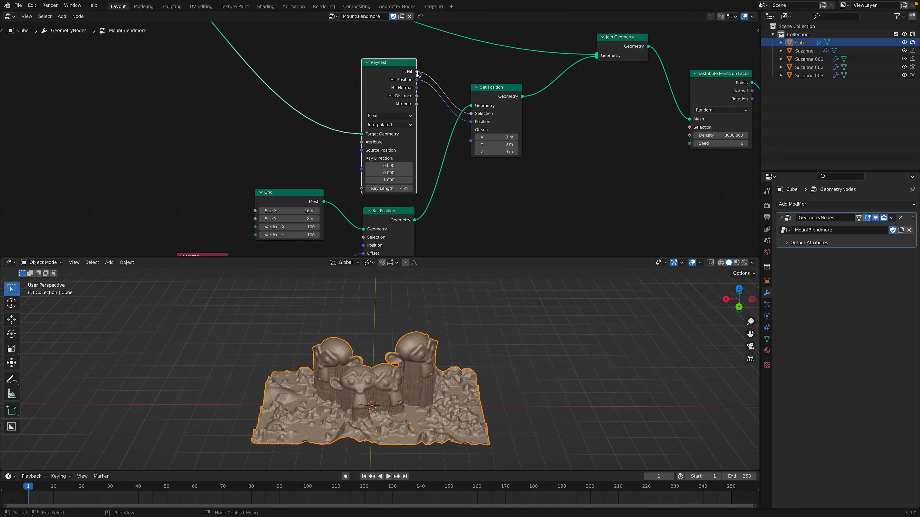
drag(493, 97, 503, 105)
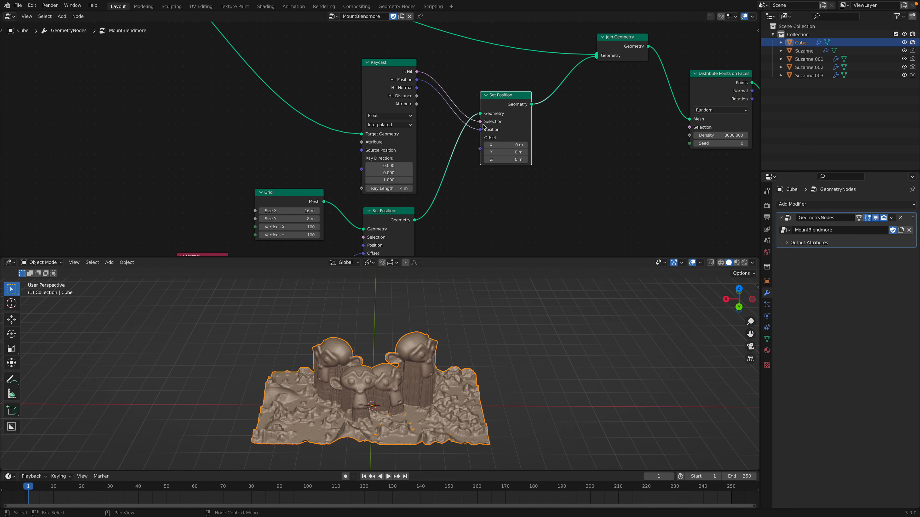
scroll(464, 137, down, 3)
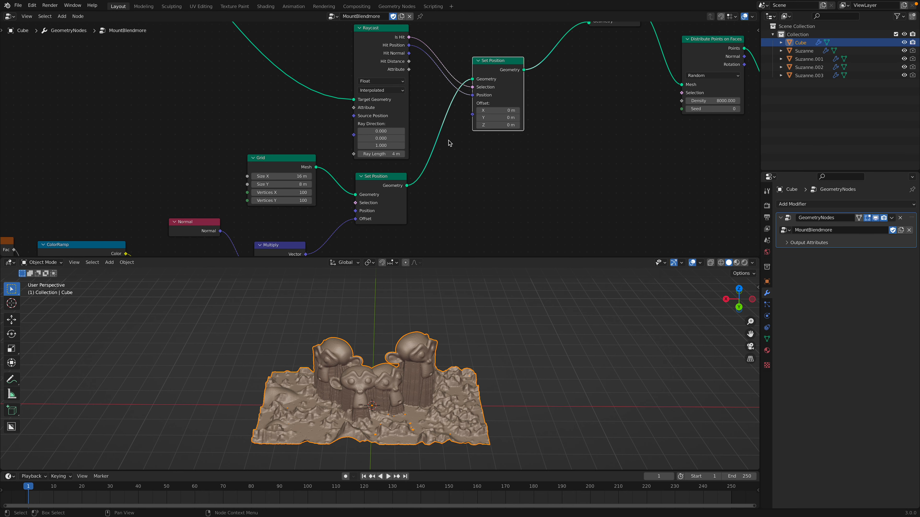
middle_drag(469, 110, 453, 118)
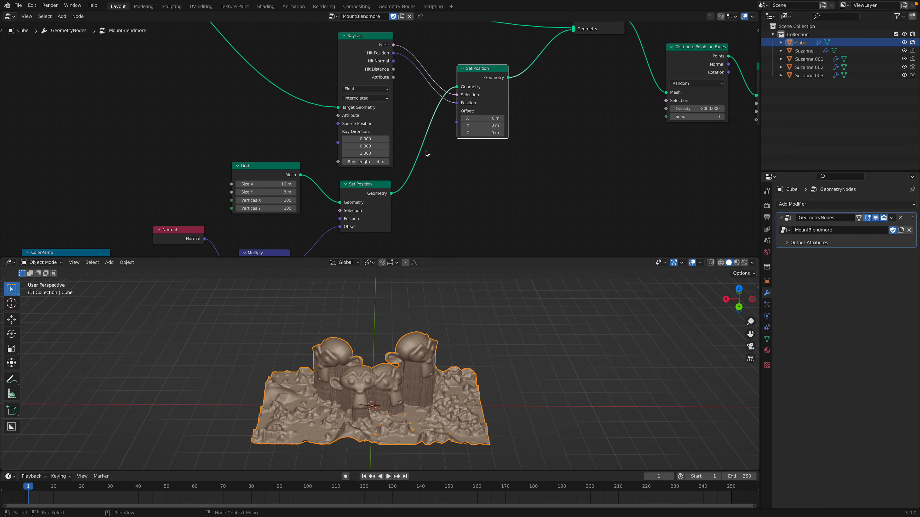
middle_drag(465, 84, 437, 108)
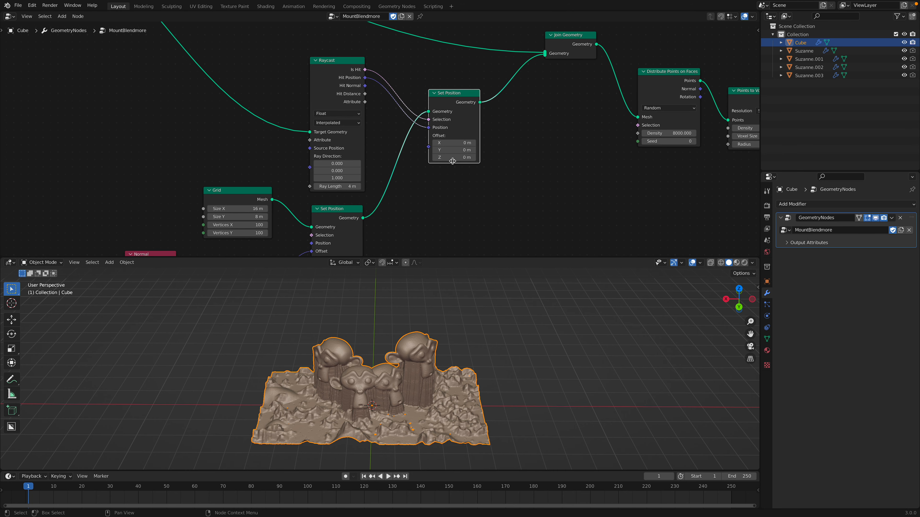
middle_drag(432, 146, 418, 160)
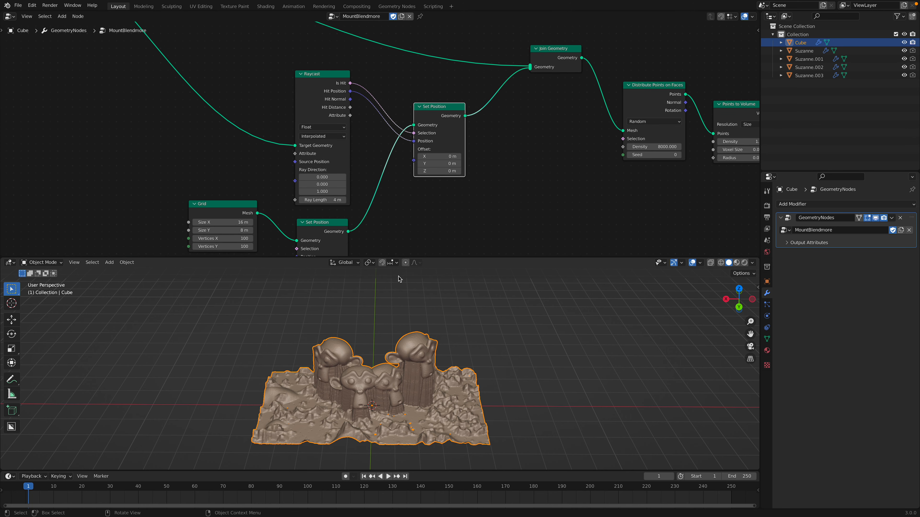
scroll(419, 173, down, 2)
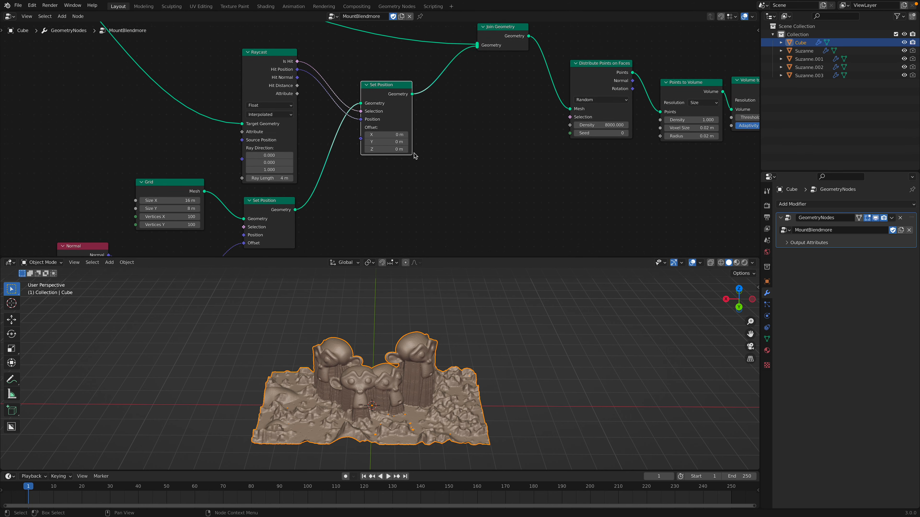
Connect the Raycast-driven Set Position node's geometry straight to the Group Output, bypassing the volume nodes.
key(Home)
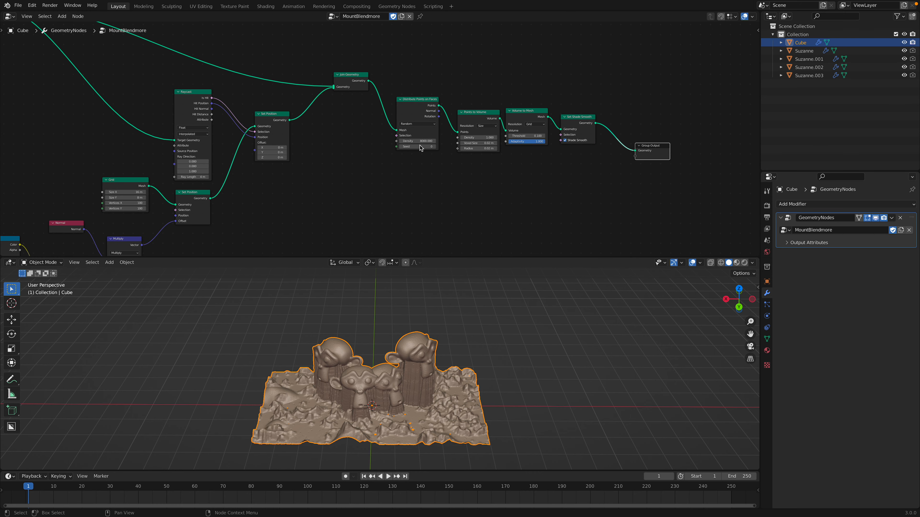
drag(193, 97, 189, 99)
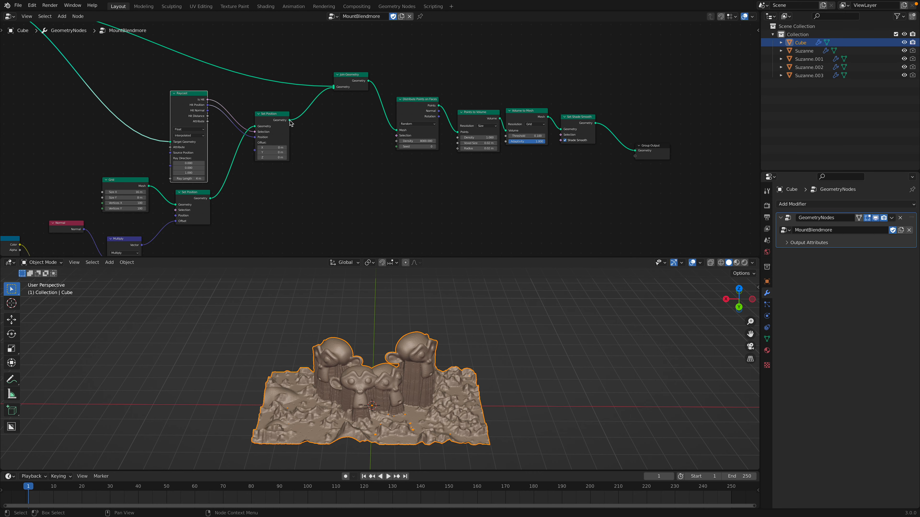
drag(356, 77, 346, 71)
drag(290, 120, 641, 171)
click(542, 328)
Hide the four Suzanne objects in the viewport and view the projected terrain mesh from several angles.
drag(905, 51, 904, 76)
scroll(587, 339, up, 2)
shift+middle_drag(587, 338, 625, 308)
click(477, 332)
middle_drag(478, 344, 478, 413)
middle_drag(463, 355, 450, 341)
click(544, 321)
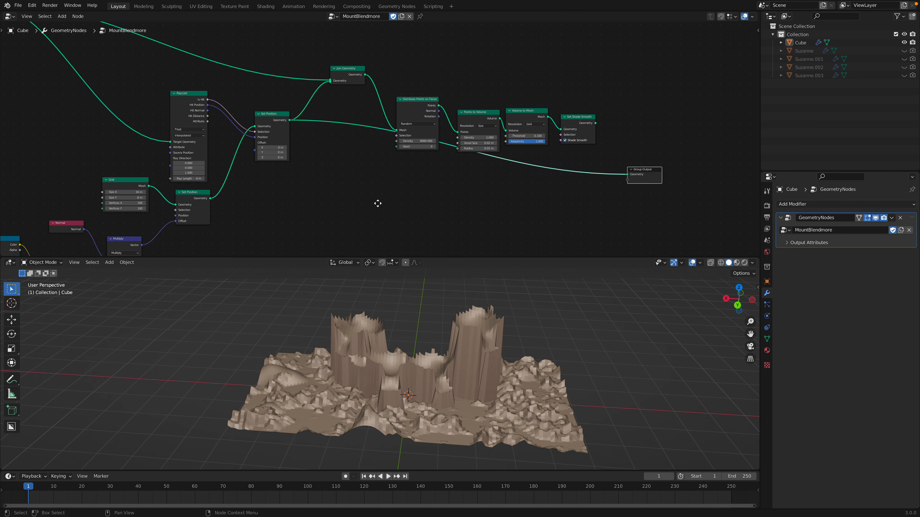
Line up the Join Geometry, Distribute Points on Faces, Points to Volume, Volume to Mesh and Set Shade Smooth nodes above the direct output link.
middle_drag(378, 201, 381, 238)
drag(421, 142, 419, 98)
drag(471, 148, 465, 95)
drag(524, 153, 521, 113)
drag(576, 154, 566, 96)
middle_drag(356, 104, 330, 153)
scroll(330, 154, up, 3)
drag(332, 155, 330, 140)
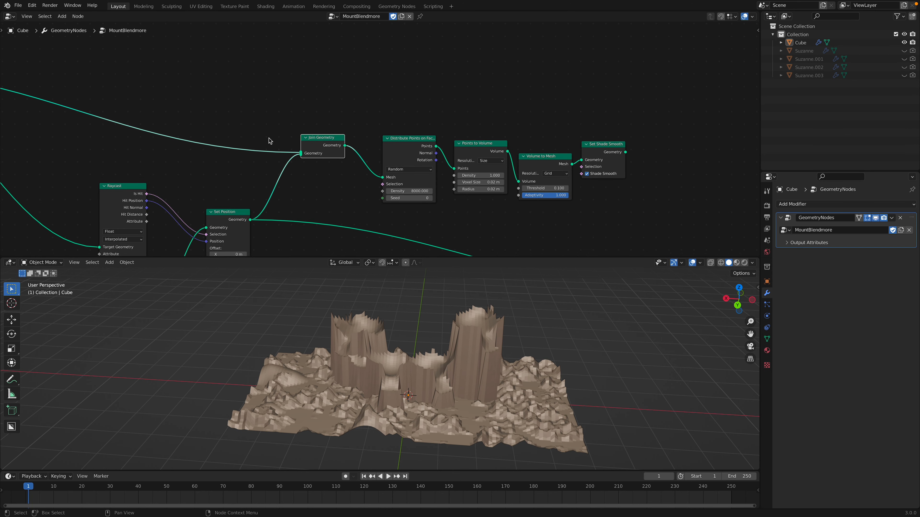
drag(405, 149, 395, 147)
Reconnect the Set Shade Smooth node's geometry to the Group Output.
scroll(452, 163, up, 2)
middle_drag(517, 180, 454, 130)
middle_drag(588, 107, 545, 106)
scroll(563, 114, down, 1)
drag(524, 80, 581, 228)
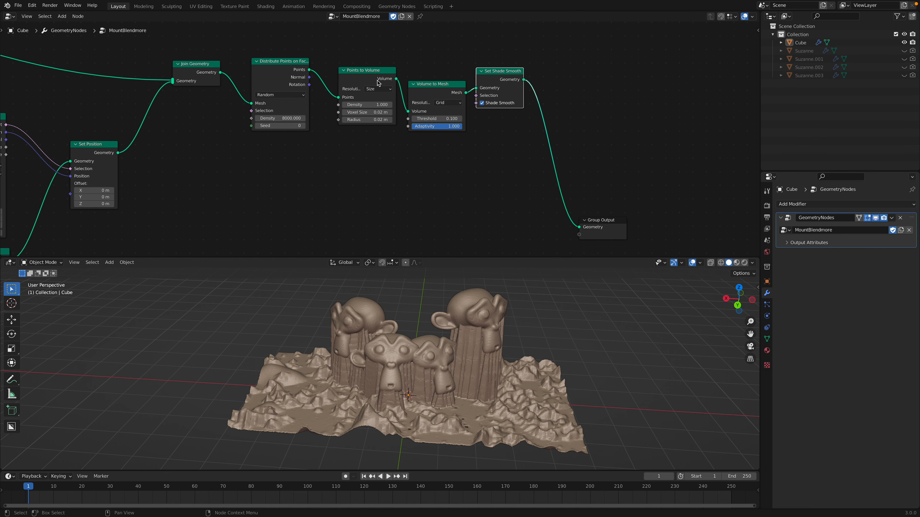
Set the Distribute Points on Faces density to 3000, view the surface up close and save the file.
click(288, 119)
text(3000)
key(Return)
scroll(440, 325, up, 5)
key(ctrl+s)
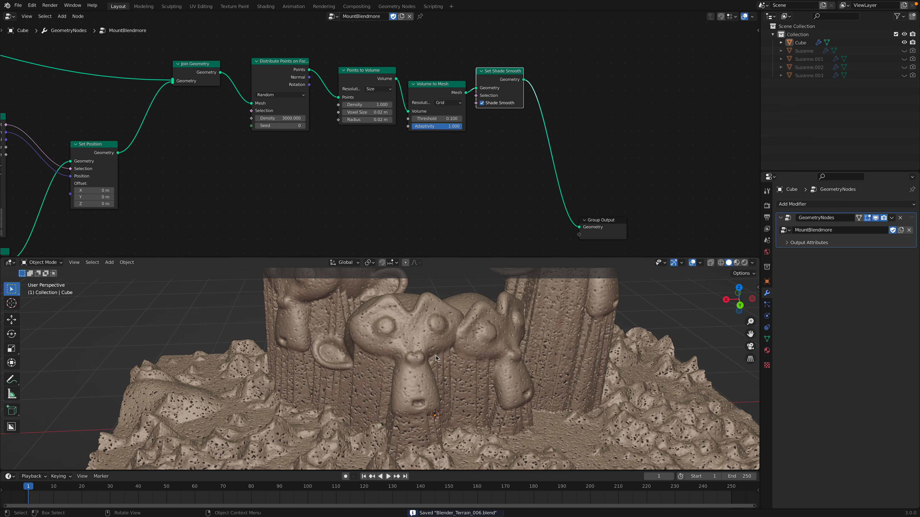
Set the Distribute Points on Faces density to 2000 and inspect the surface from another angle.
click(288, 118)
text(2000)
key(Return)
scroll(435, 371, down, 3)
middle_drag(539, 346, 456, 358)
Set the Distribute Points on Faces density to 6000, save the file and inspect the heads up close.
click(297, 118)
text(60)
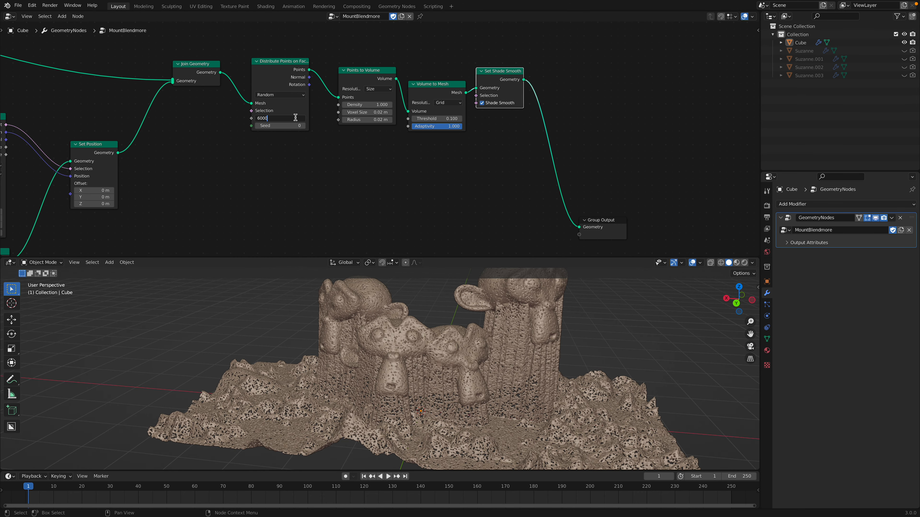
key(Return)
middle_drag(399, 316, 452, 338)
key(ctrl+s)
scroll(452, 338, up, 4)
middle_drag(381, 379, 362, 384)
Set the Distribute Points on Faces density to 7000.
click(278, 118)
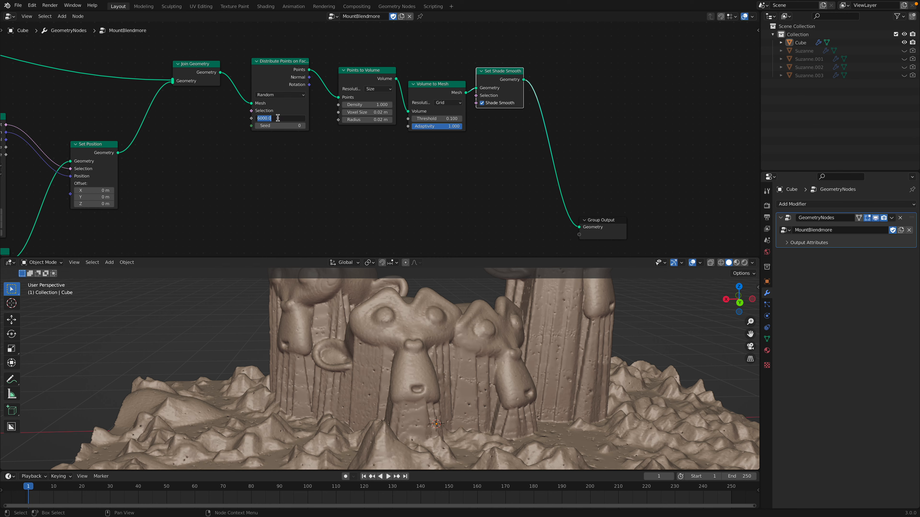
text(700)
key(Return)
Align the Points to Volume and Volume to Mesh nodes, keeping their resolution modes at Size and Grid.
drag(375, 78, 417, 85)
click(377, 97)
click(377, 98)
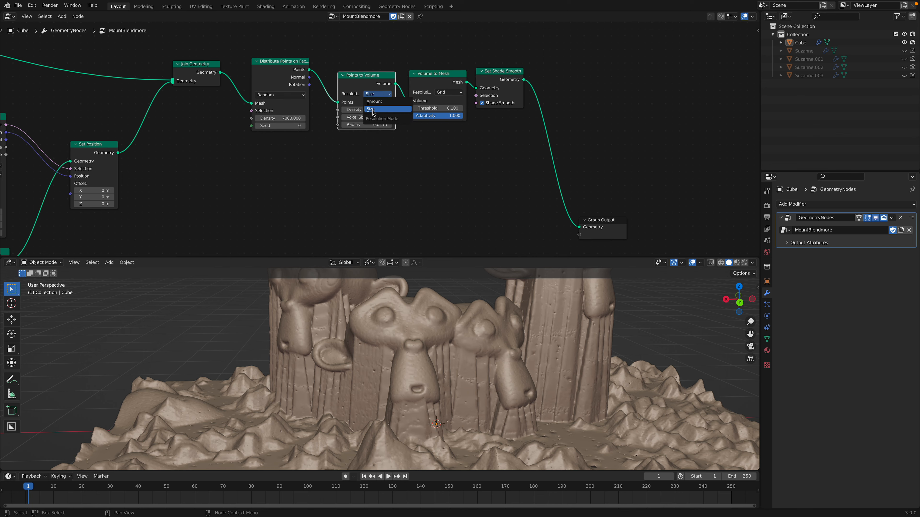
click(445, 93)
click(442, 99)
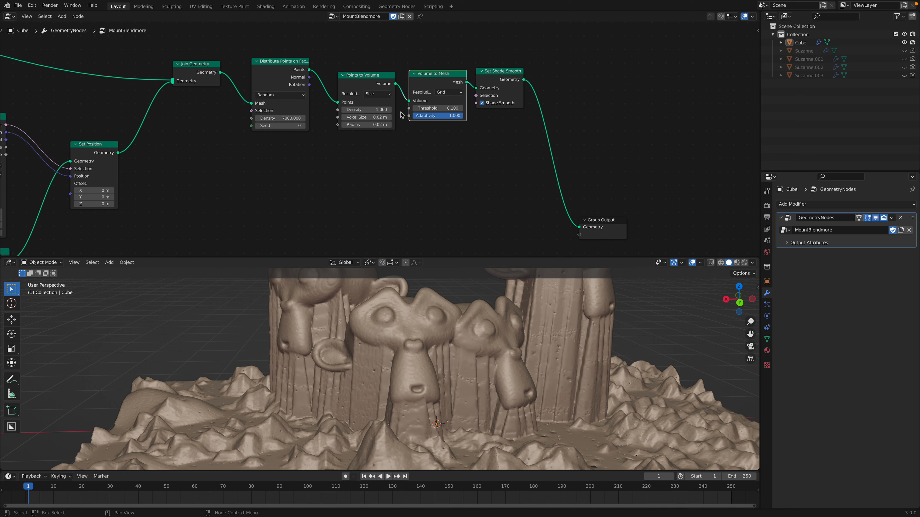
Reposition the Set Shade Smooth and Group Output nodes at the end of the chain and save the file.
middle_drag(518, 123, 502, 109)
drag(489, 60, 501, 75)
drag(587, 204, 596, 150)
scroll(468, 151, up, 2)
key(ctrl+s)
Set the Volume to Mesh adaptivity to 0 and view the whole terrain.
click(449, 88)
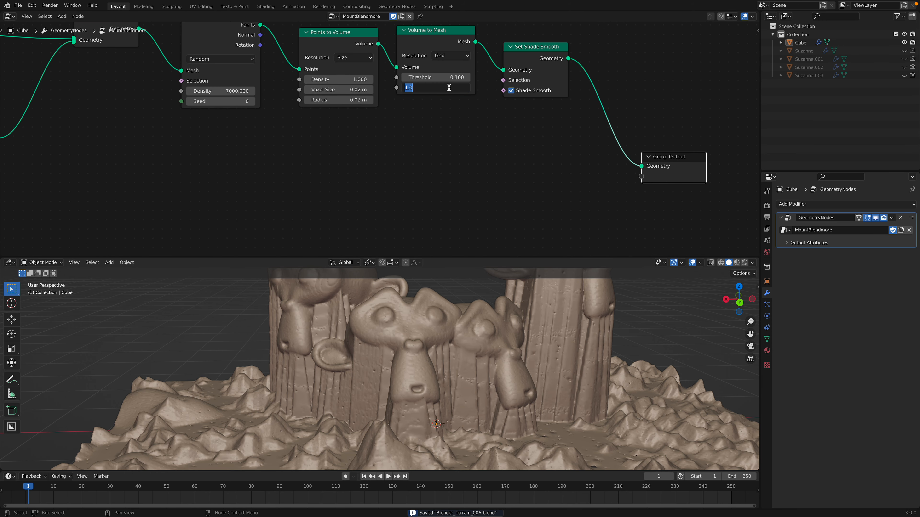
text(0)
key(Return)
scroll(416, 366, down, 2)
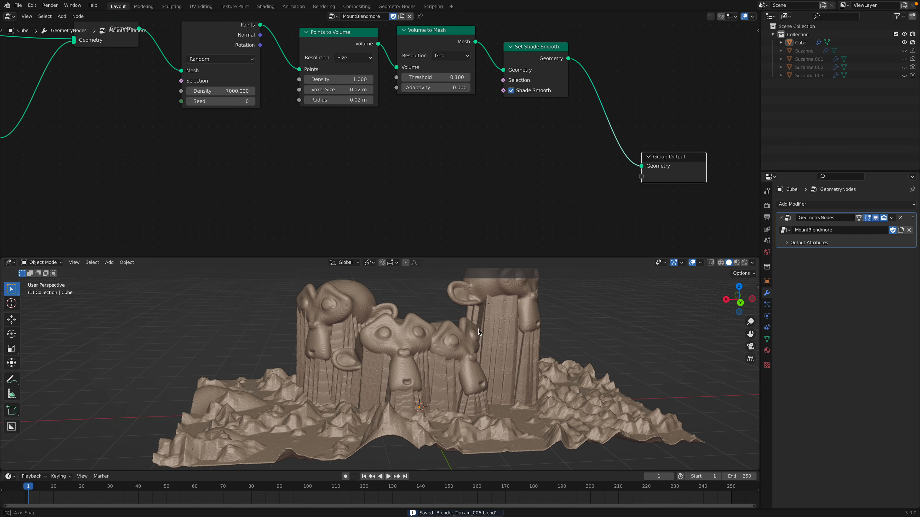
Set the Volume to Mesh adaptivity to 1 and view the resulting surface.
click(435, 88)
text(1)
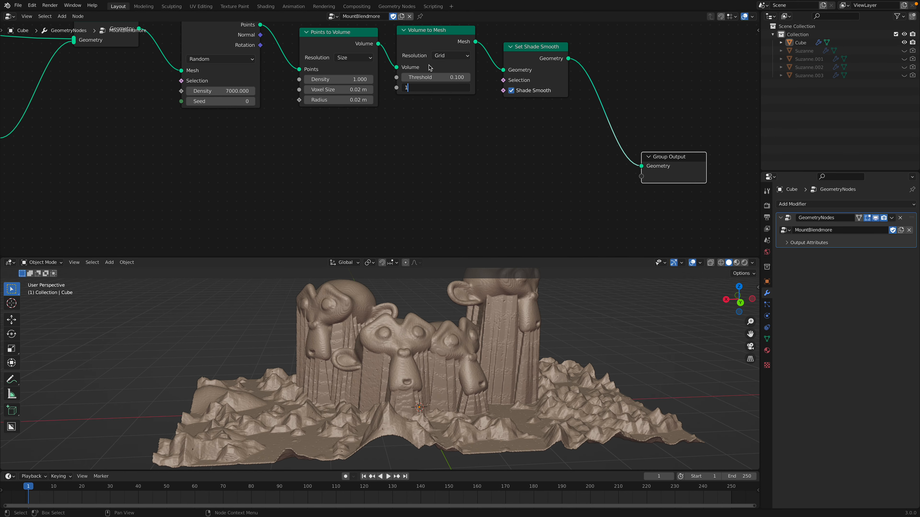
key(Return)
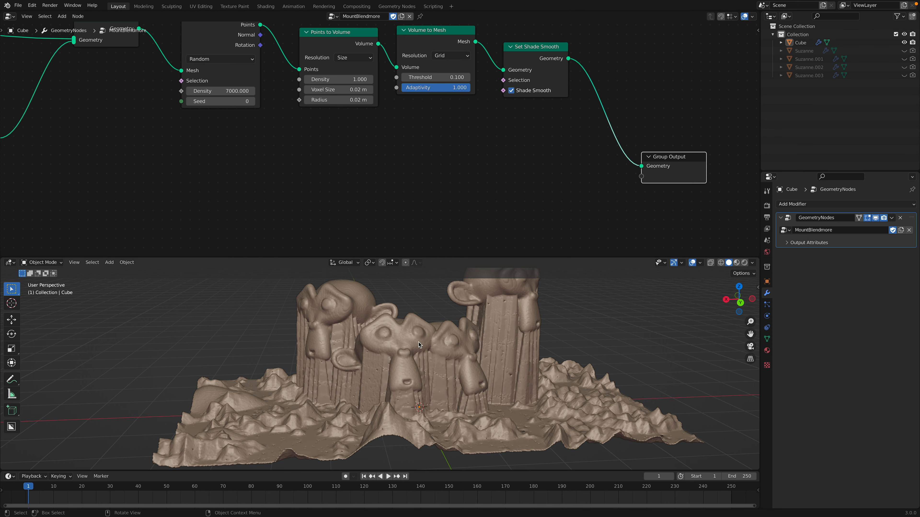
mouse_move(414, 342)
middle_down()
mouse_move(424, 342)
mouse_move(416, 342)
middle_up()
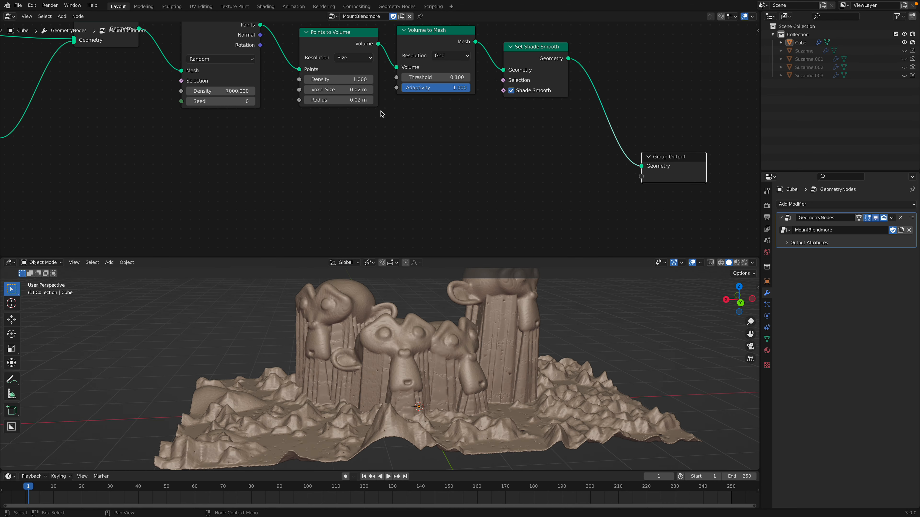
Open the Points to Volume node's voxel size for editing.
click(344, 89)
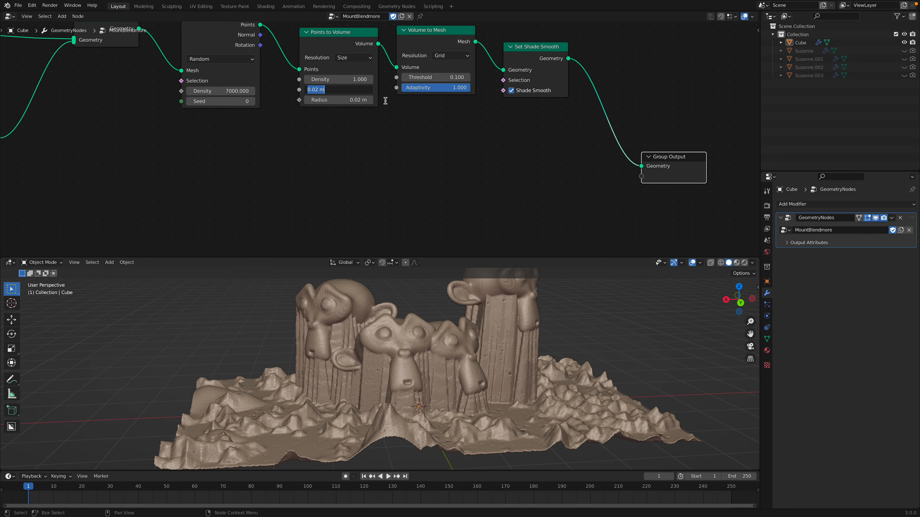